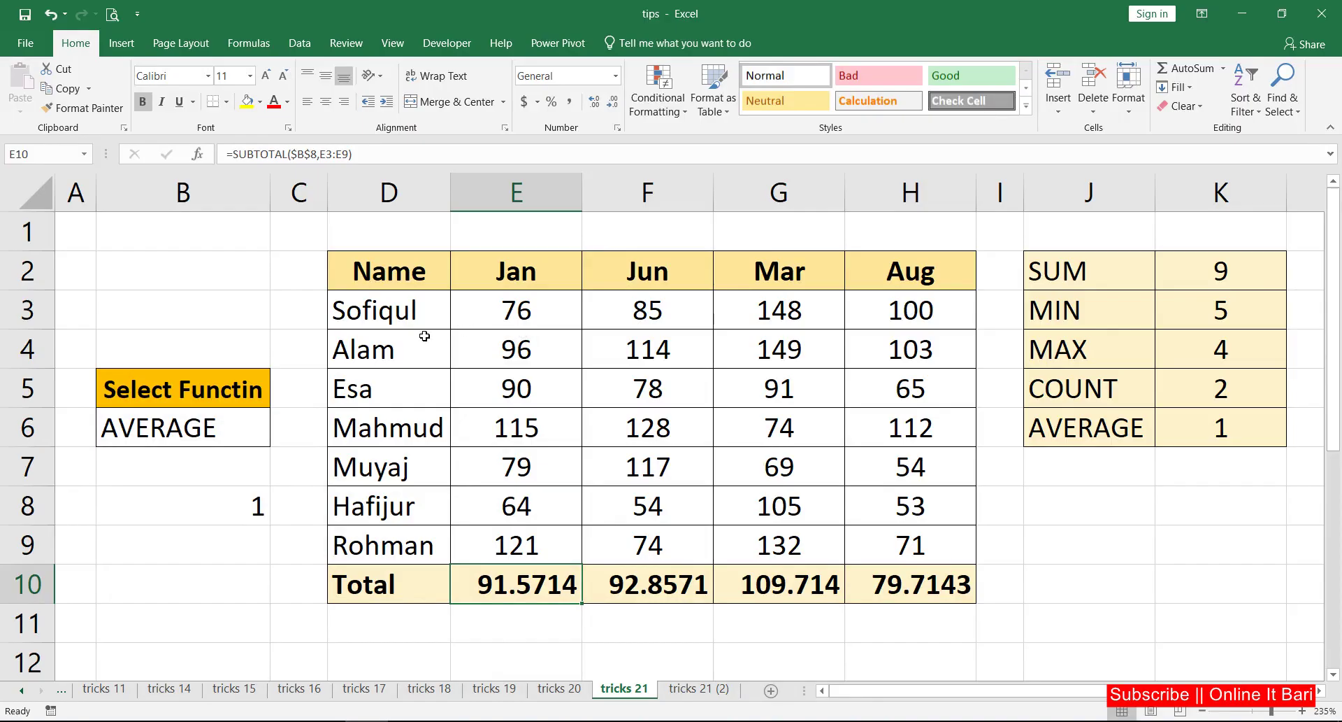
Step: Review the monthly figures D2:H9 and the Jan total's SUBTOTAL formula over E3:E9
left_click_drag(389, 277, 938, 545)
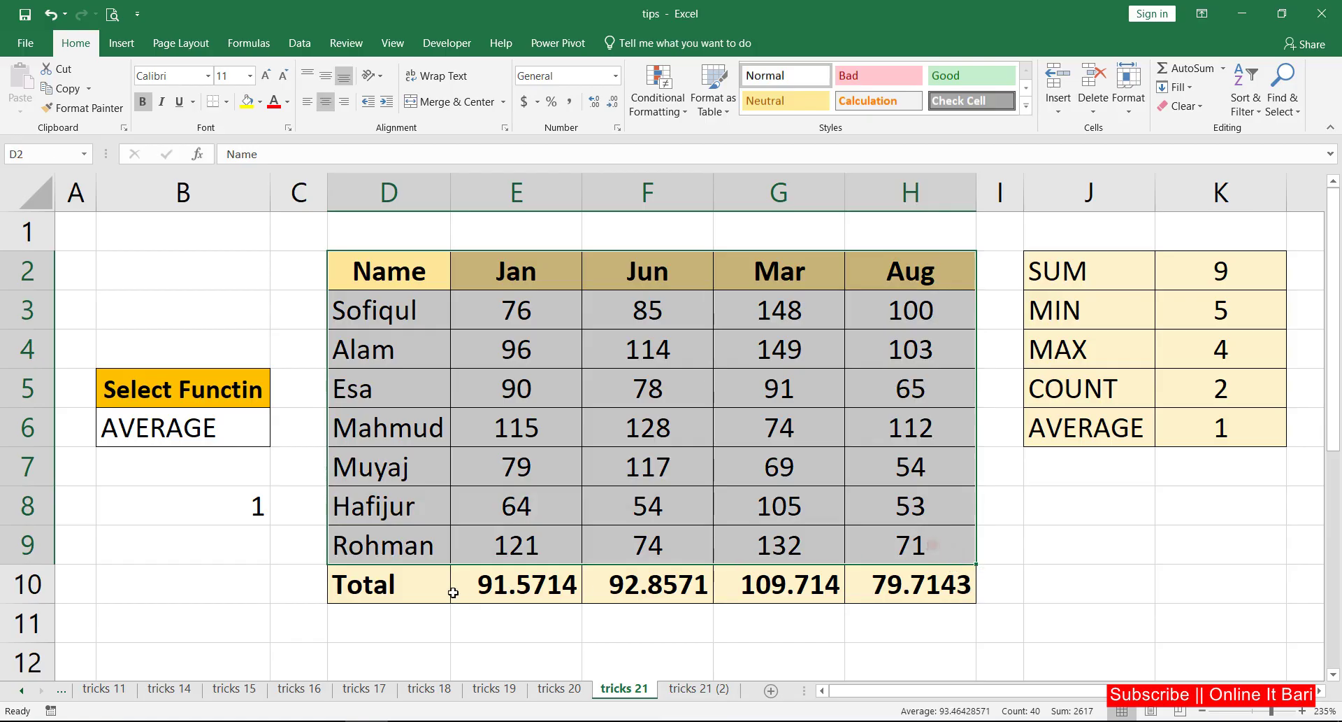
left_click(391, 585)
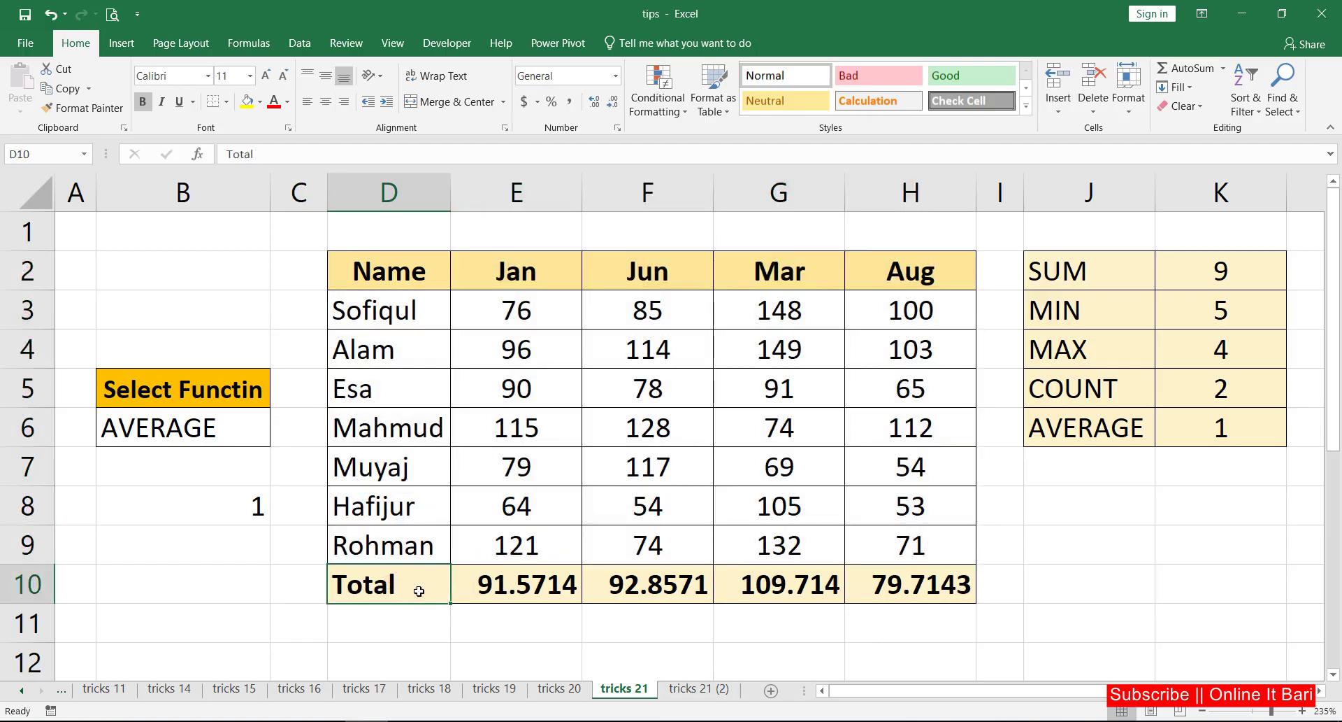
left_click(513, 590)
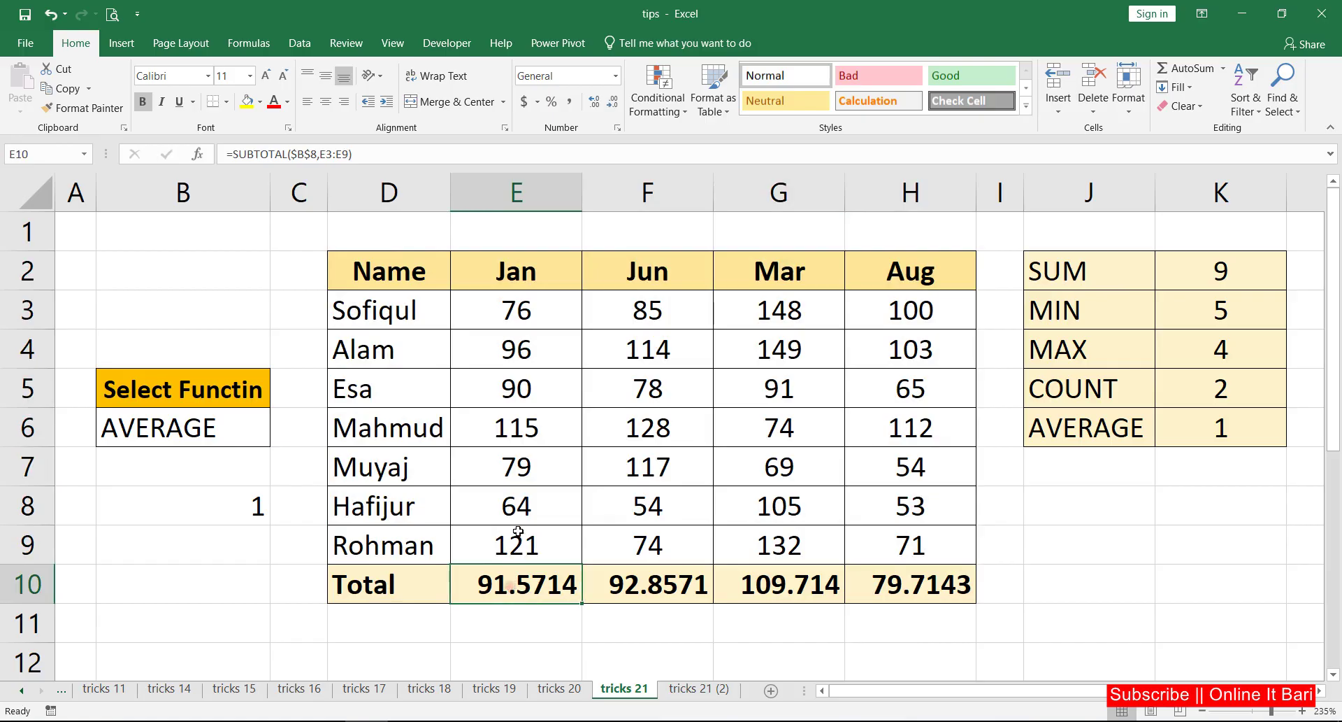
left_click_drag(509, 281, 531, 559)
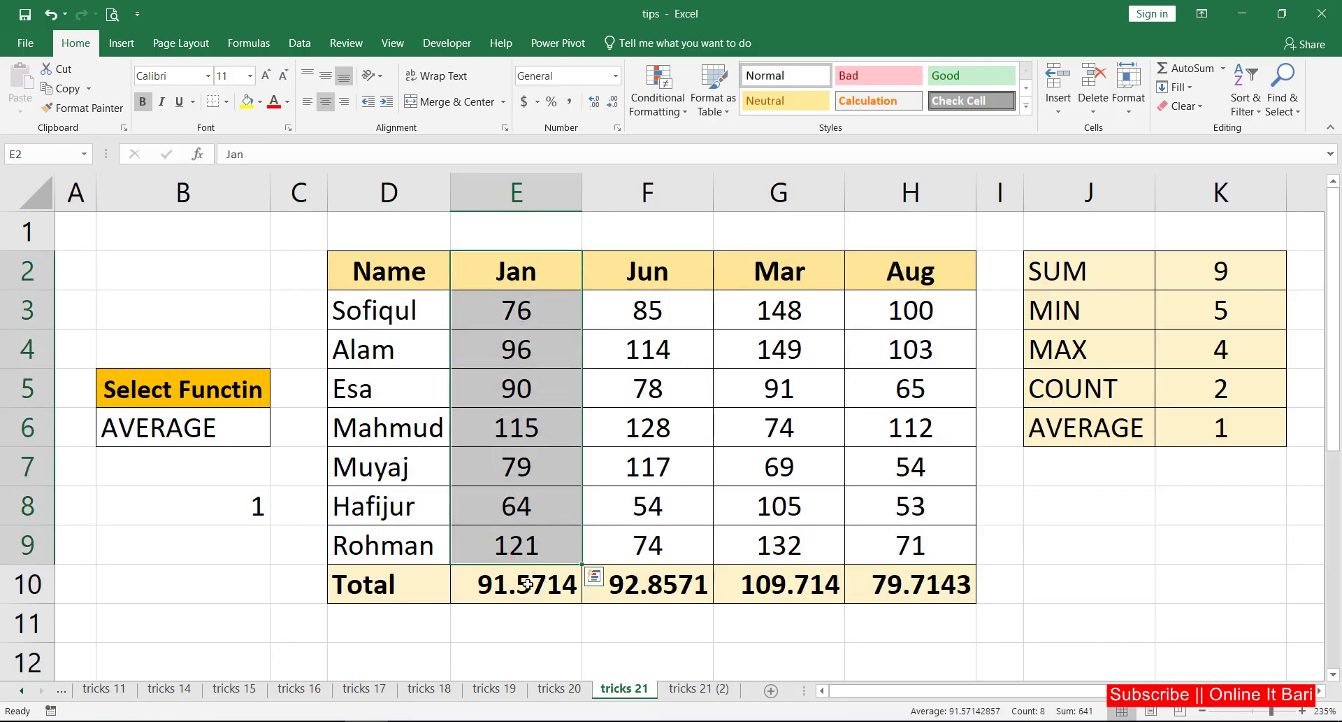
left_click(549, 346)
left_click_drag(542, 310, 534, 539)
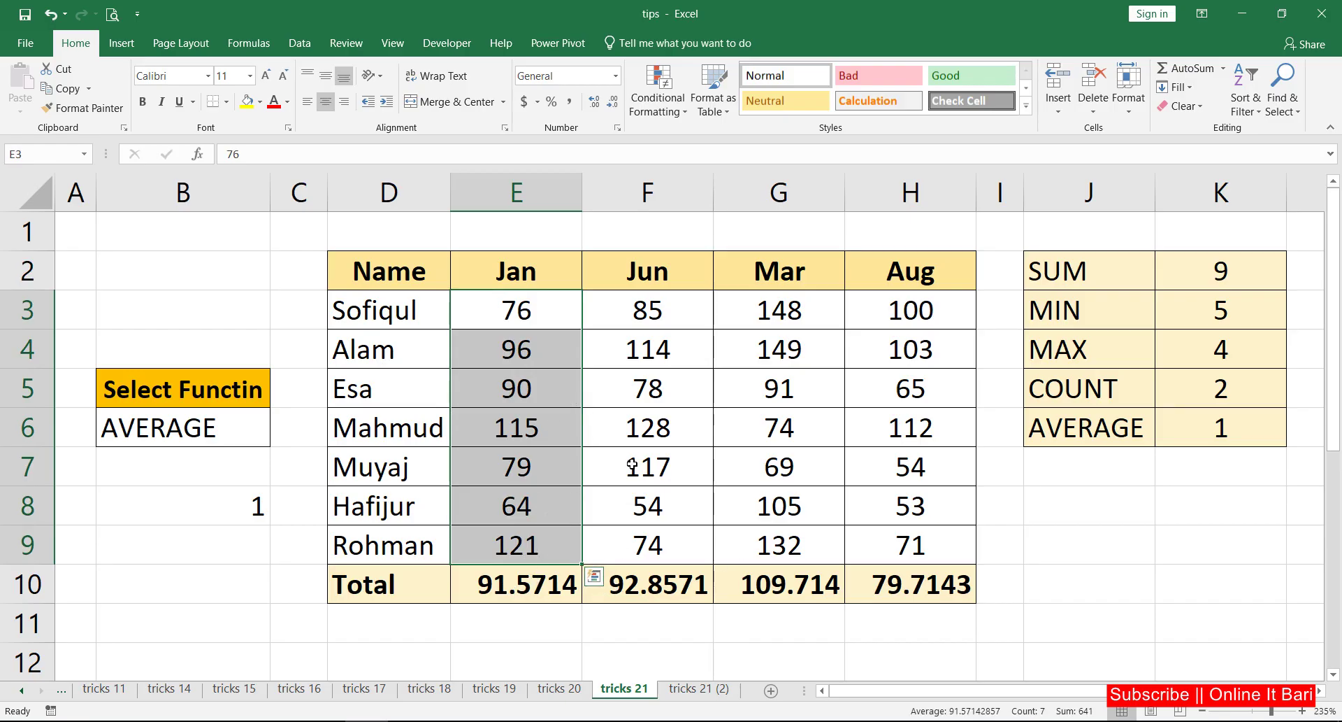
left_click(633, 440)
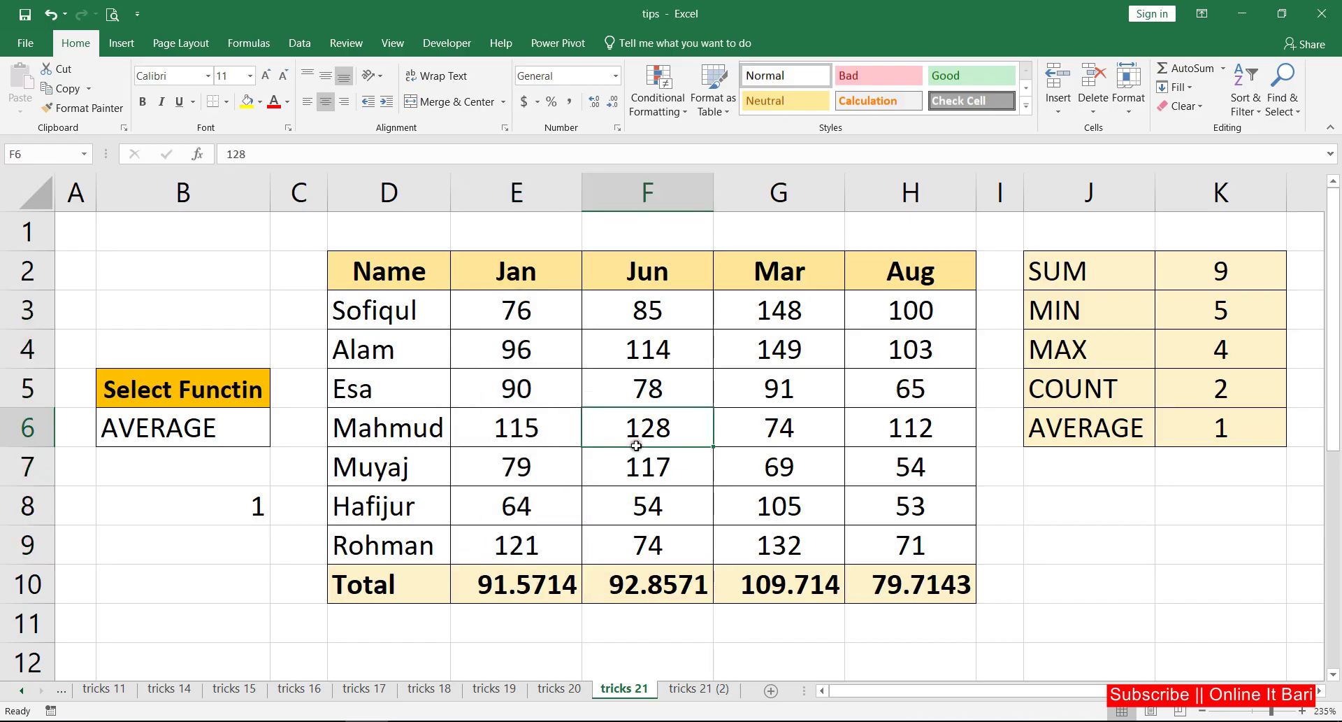
Step: Pick SUM, then MAX, then MIN from B6's drop-down, leaving MIN chosen
left_click(156, 394)
left_click(192, 425)
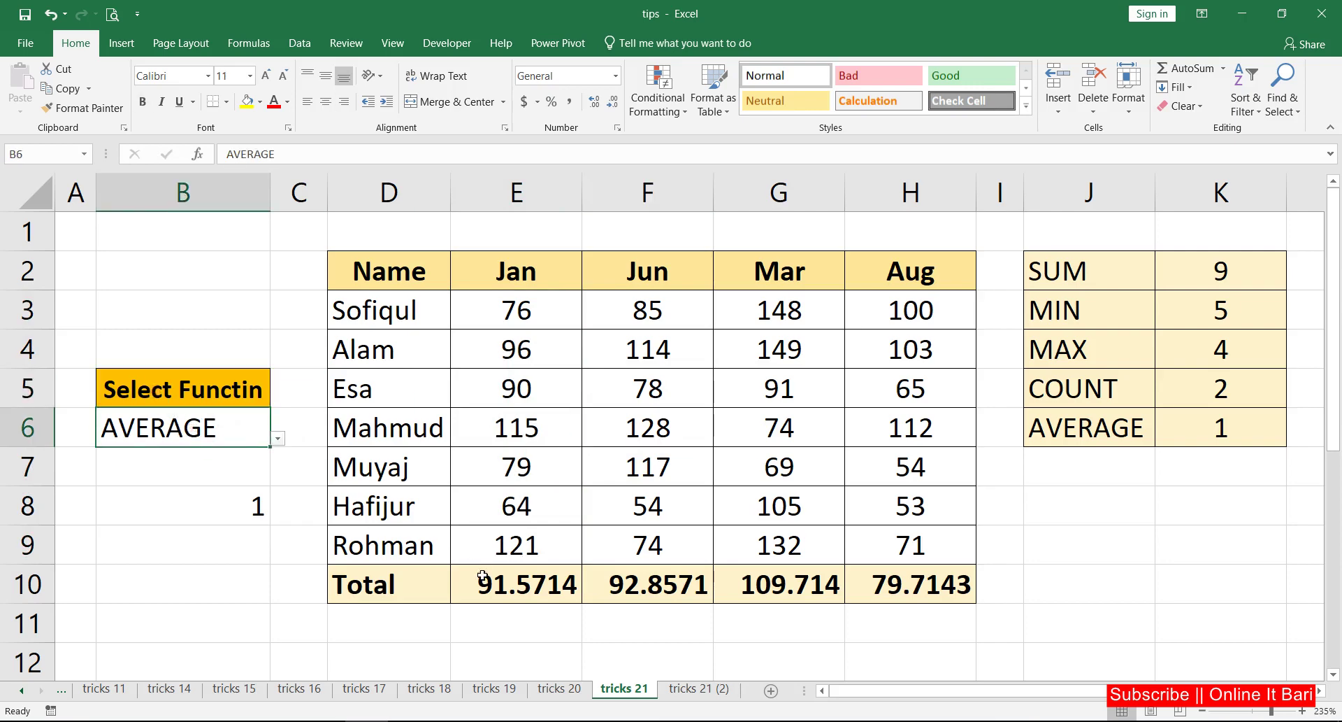
left_click(278, 438)
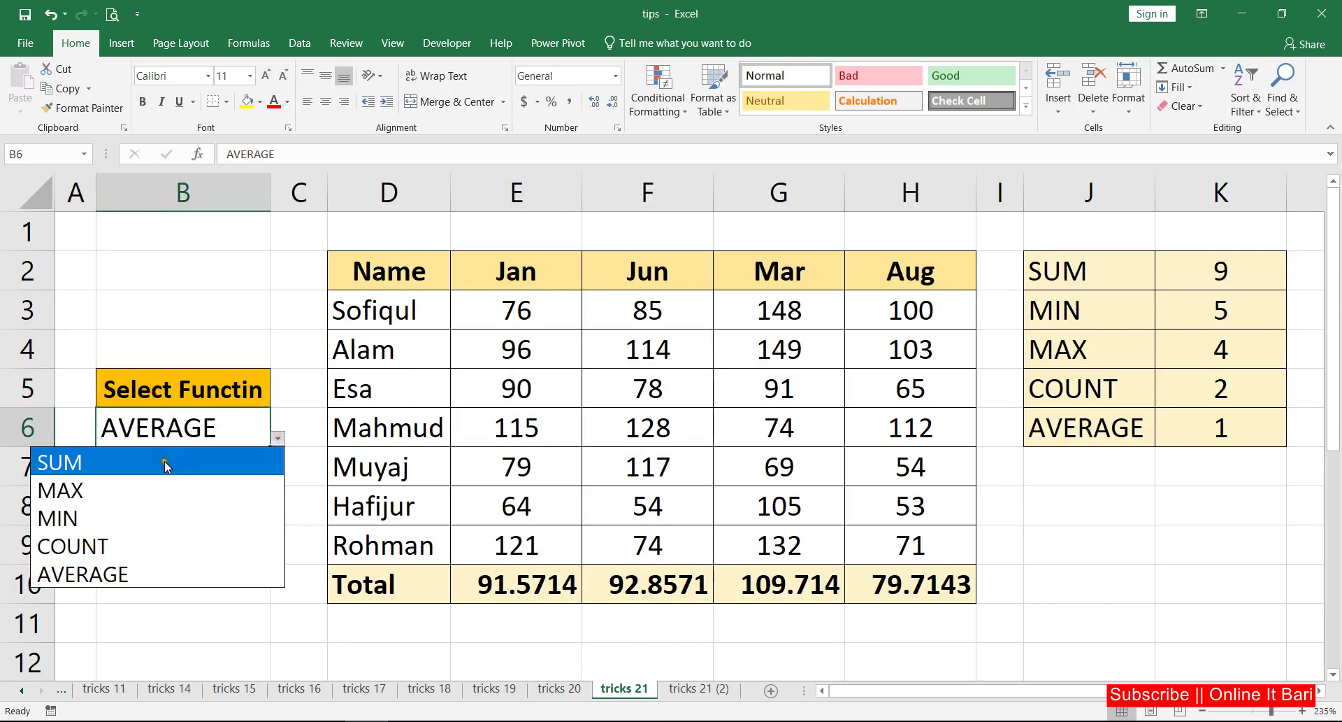
left_click(137, 465)
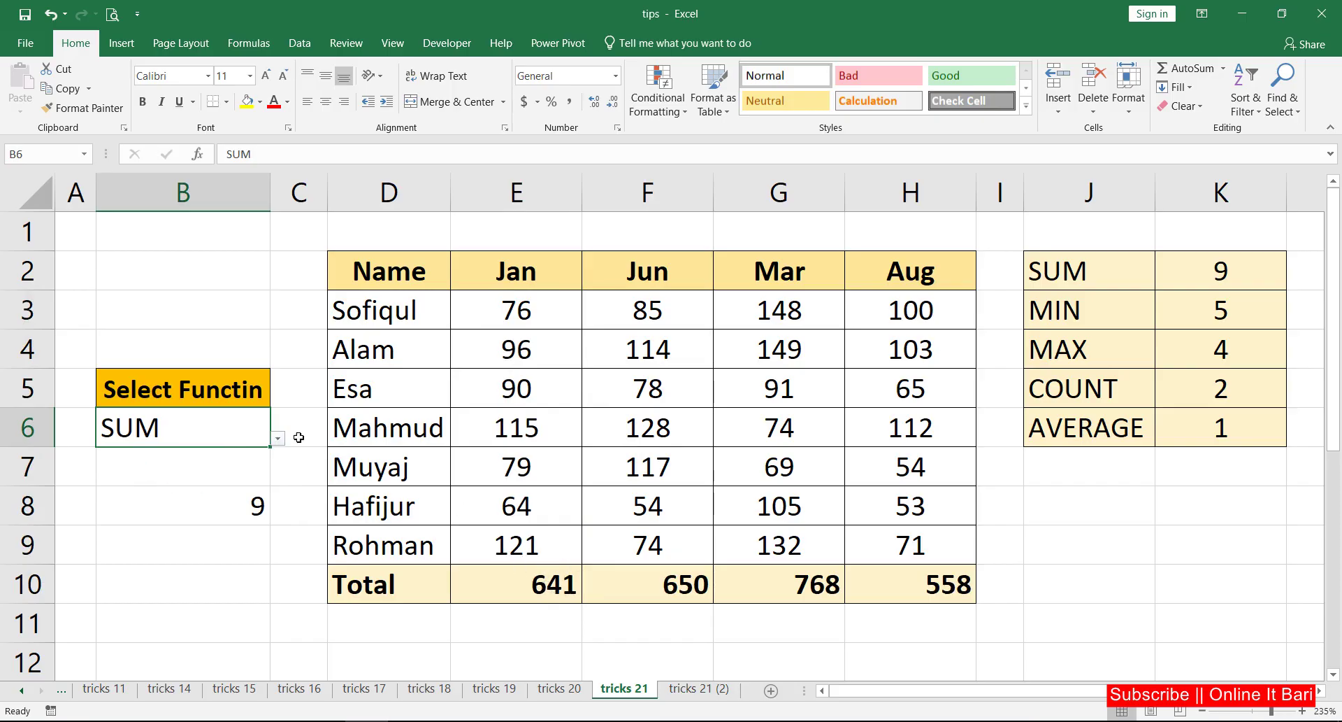
left_click(278, 437)
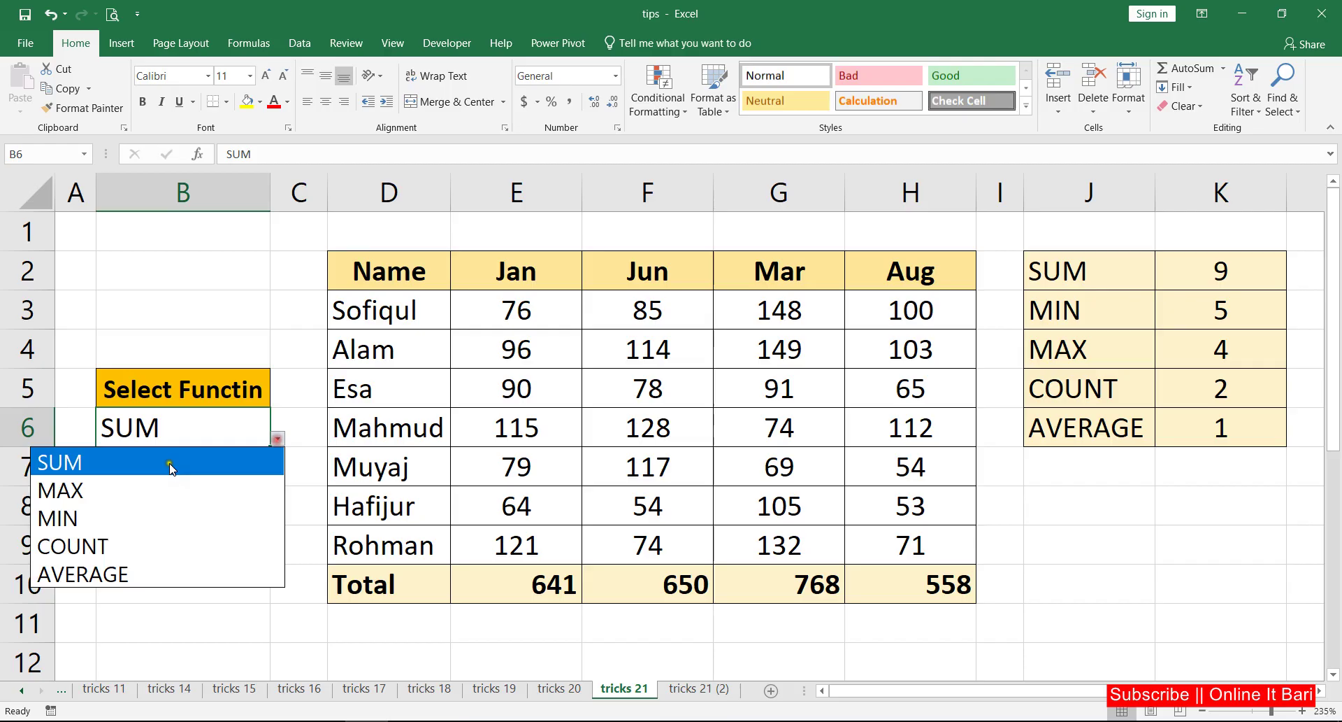
left_click(115, 493)
left_click(278, 438)
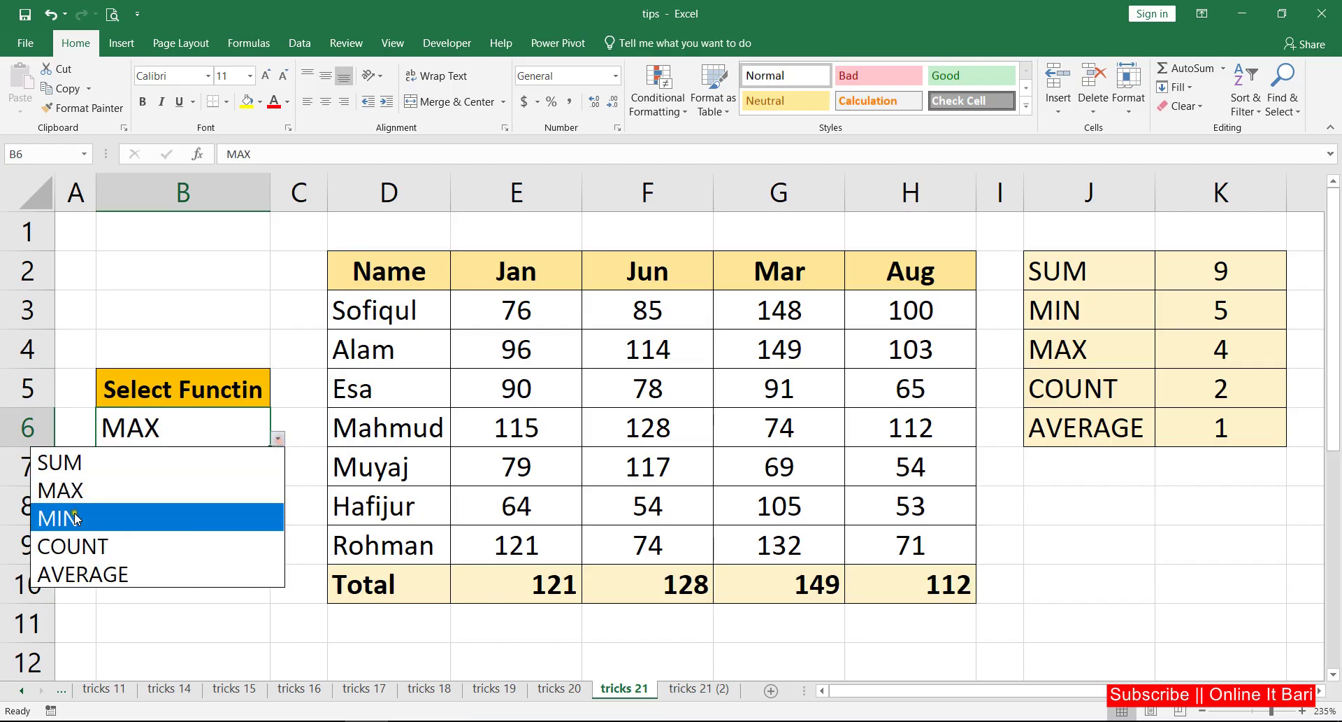
left_click(76, 518)
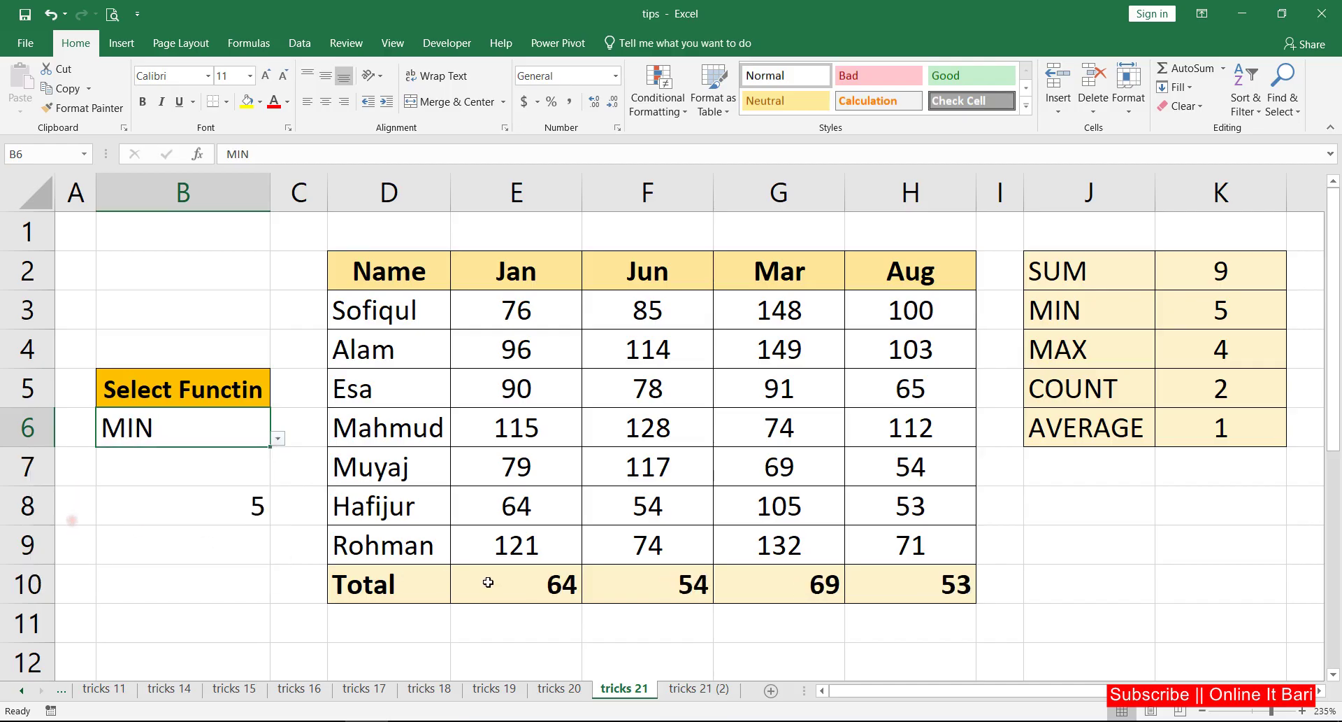
left_click(279, 440)
left_click(262, 302)
Step: Delete the totals in E10:H10 and the VLOOKUP formula in B8
left_click_drag(571, 582, 894, 567)
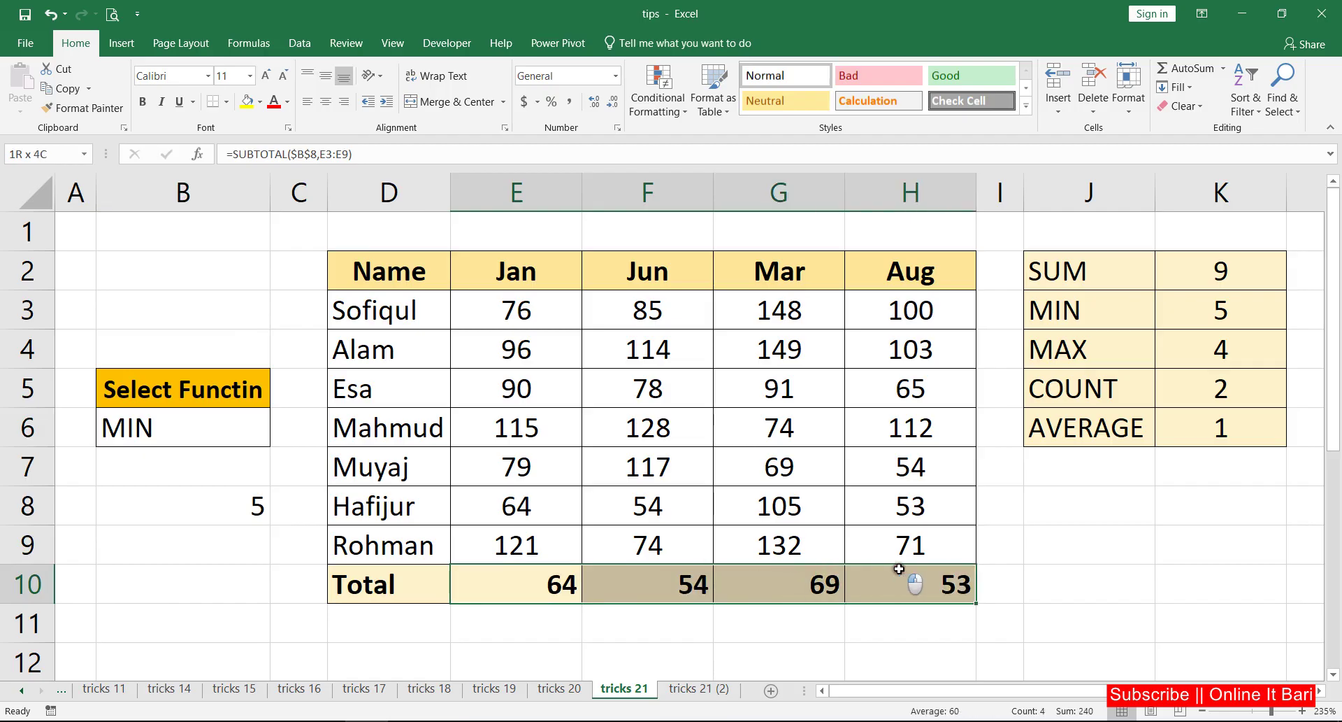
key("Delete")
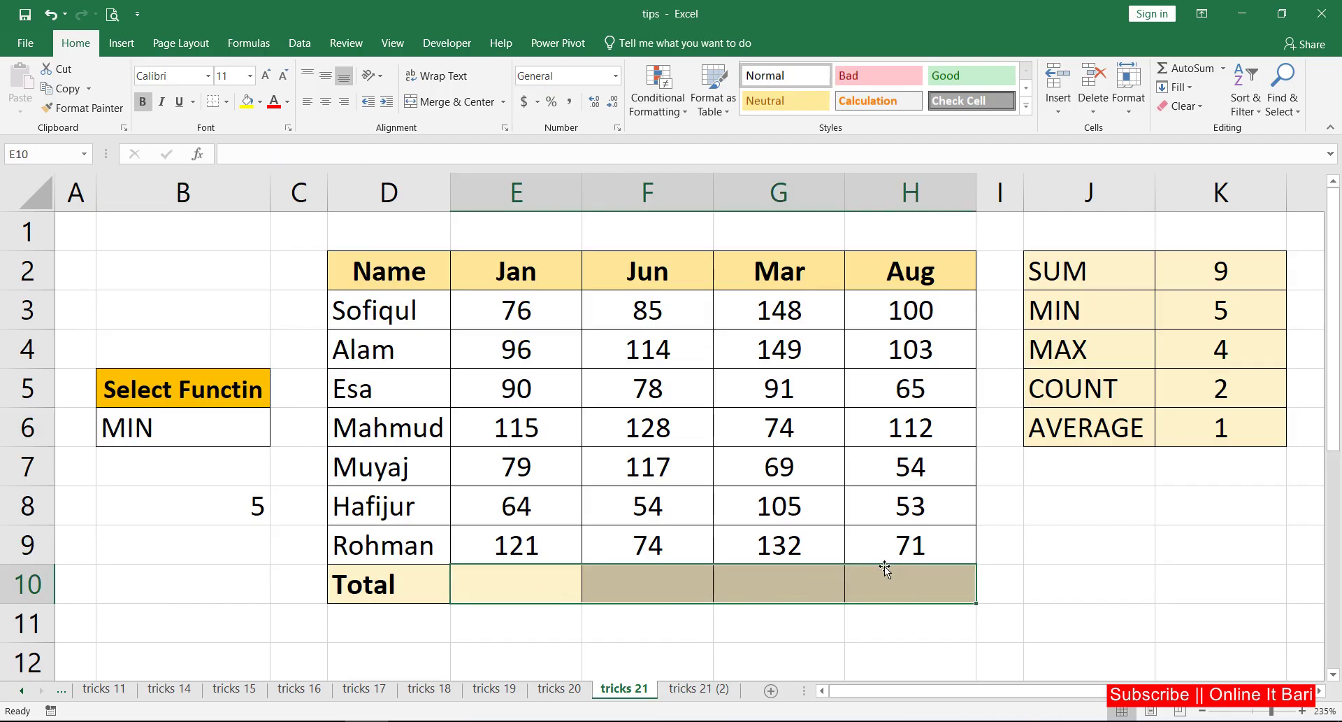
left_click(250, 502)
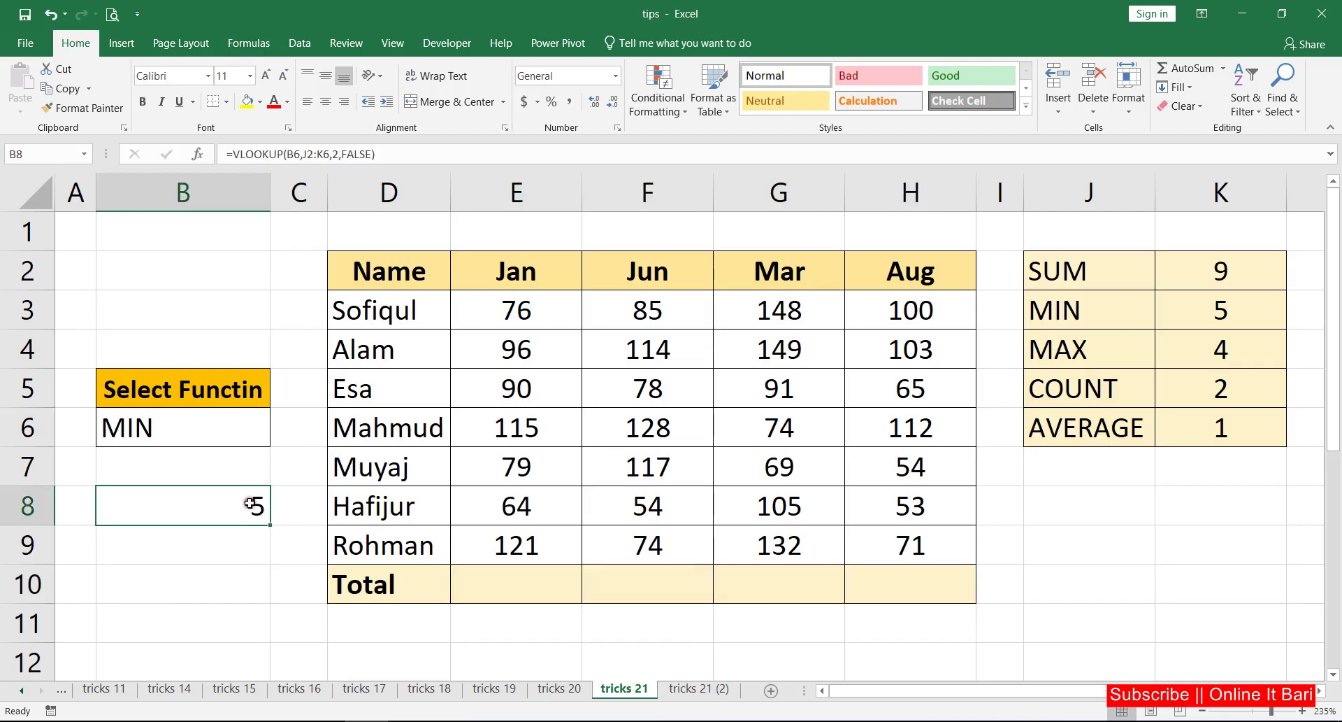
key("Delete")
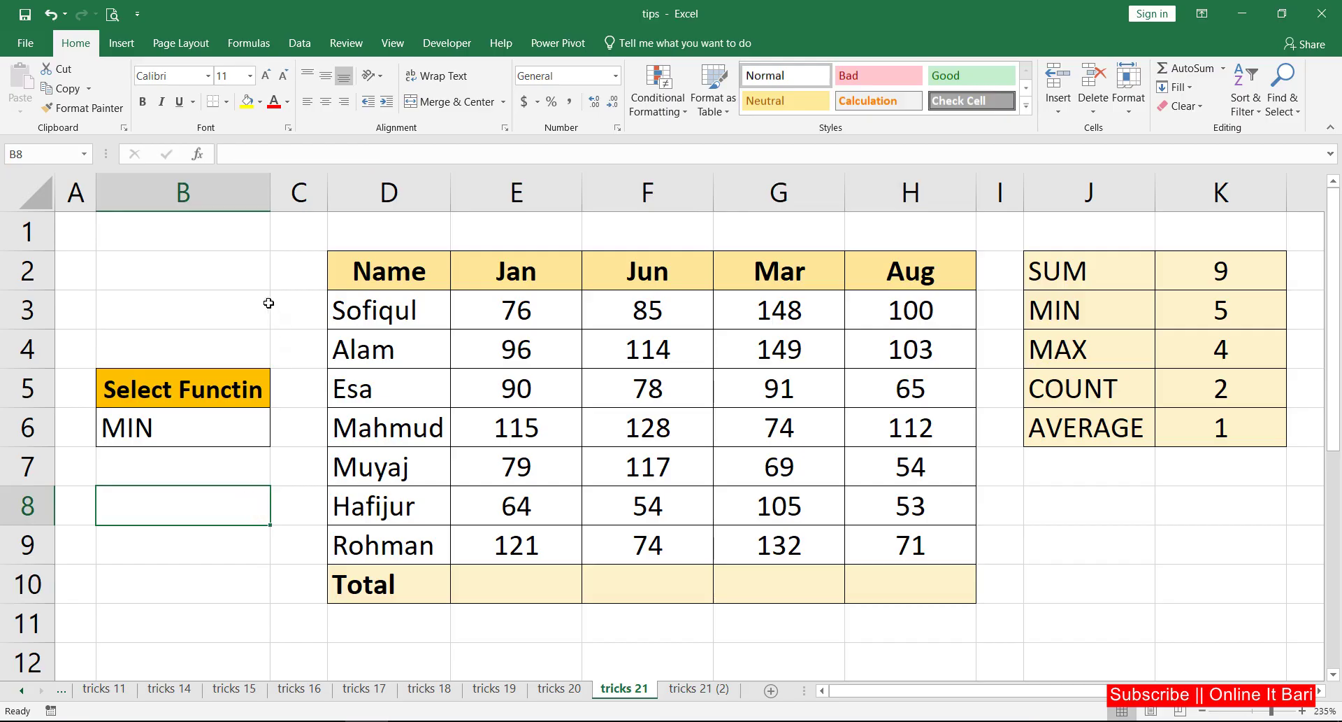
left_click(268, 303)
Step: Check B6's function list without changing it, keeping MIN selected
left_click(238, 431)
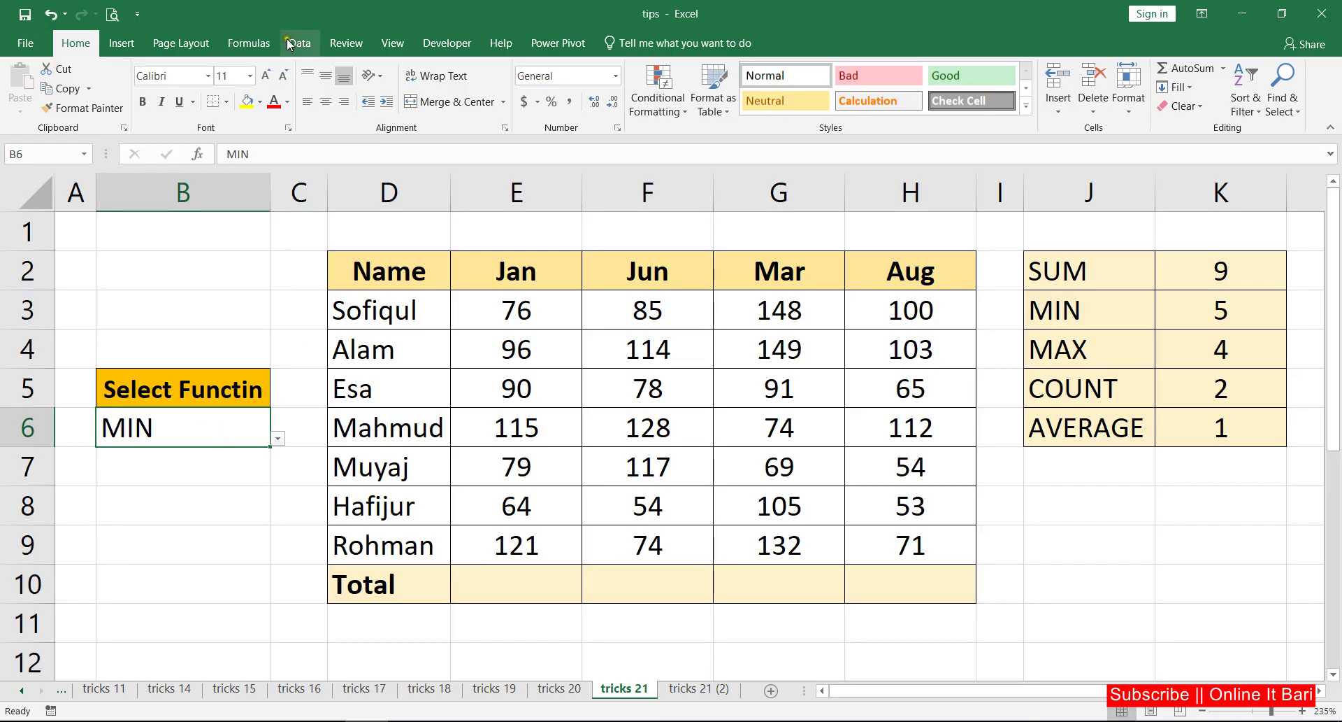
left_click(277, 438)
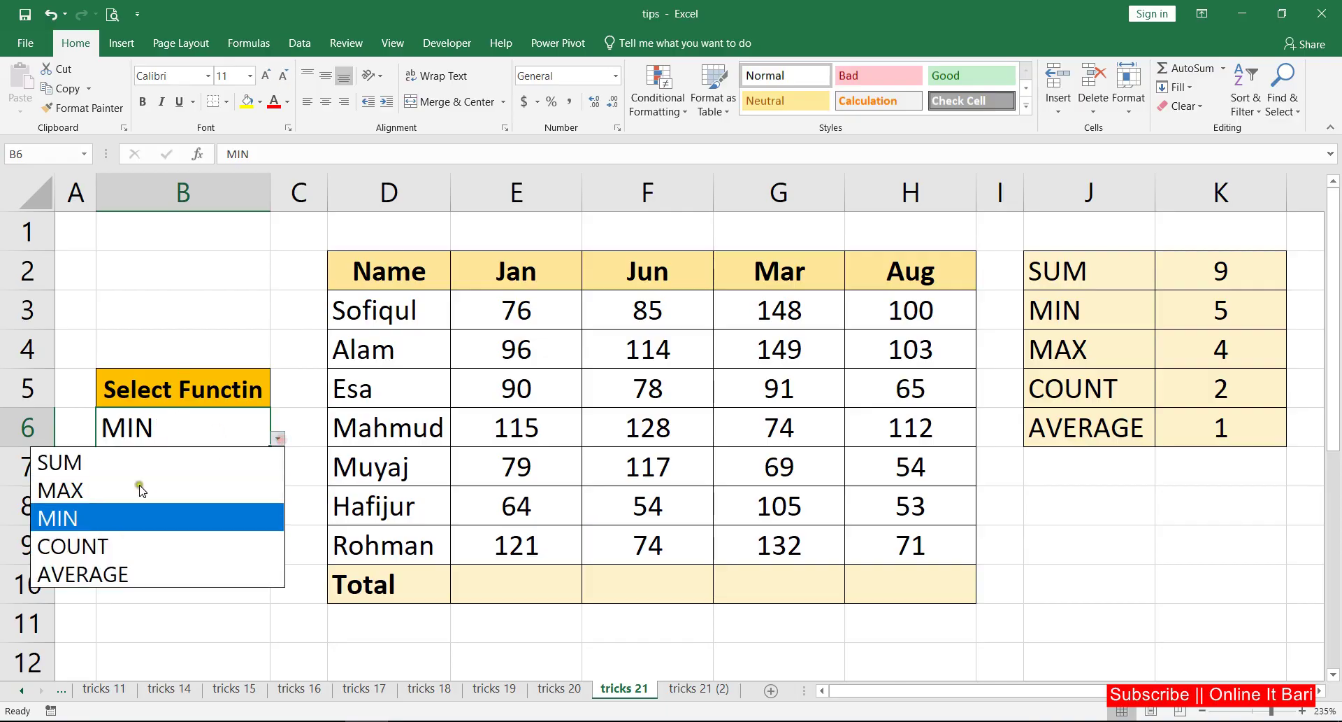
left_click(181, 322)
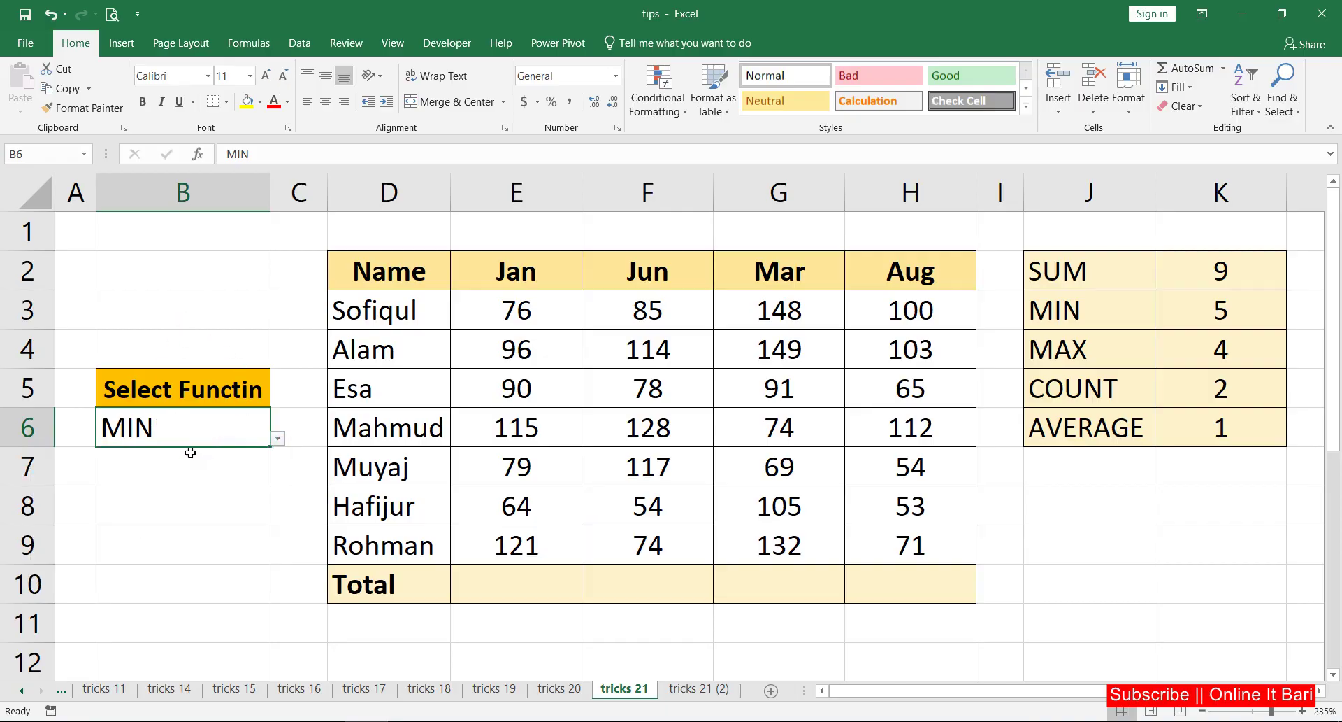
key("Down")
key("Down")
left_click(171, 427)
Step: Inspect B6's Data Validation source SUM,MAX,MIN,COUNT,AVERAGE and cancel without changes
left_click(299, 43)
left_click(794, 81)
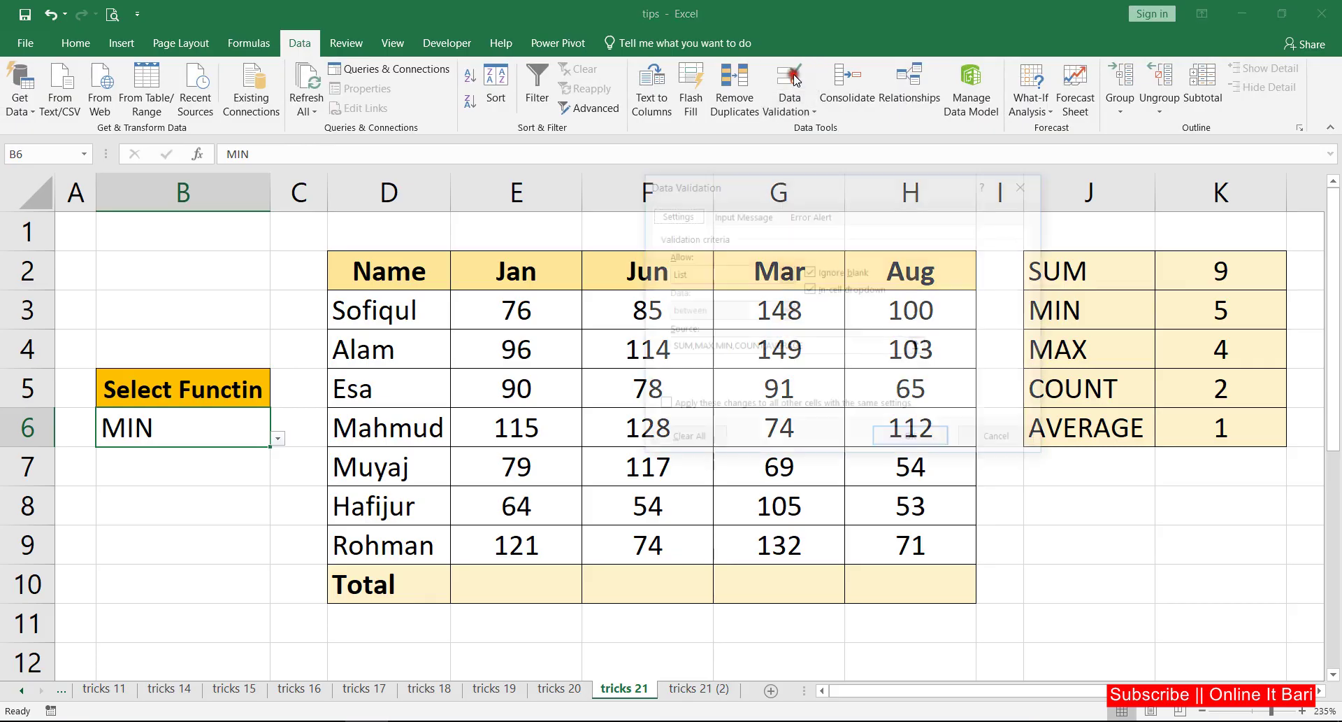
left_click(773, 349)
double_click(773, 349)
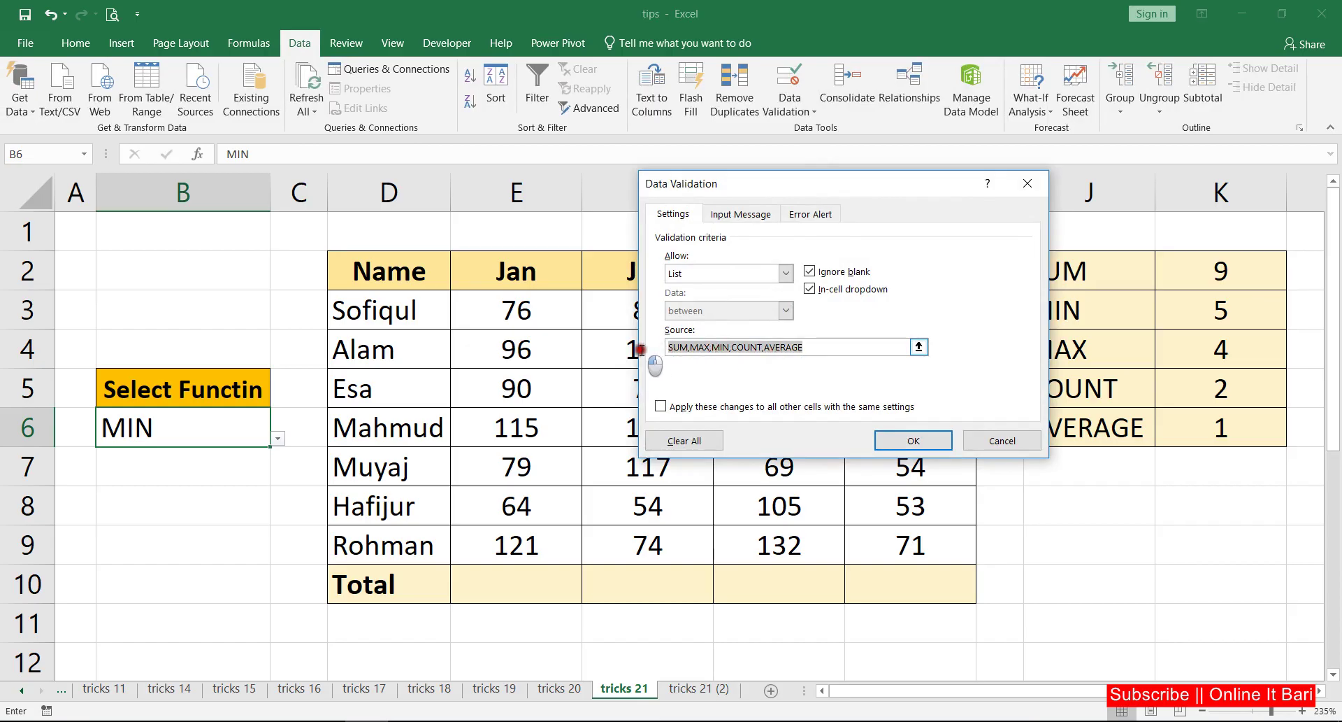
left_click(1021, 444)
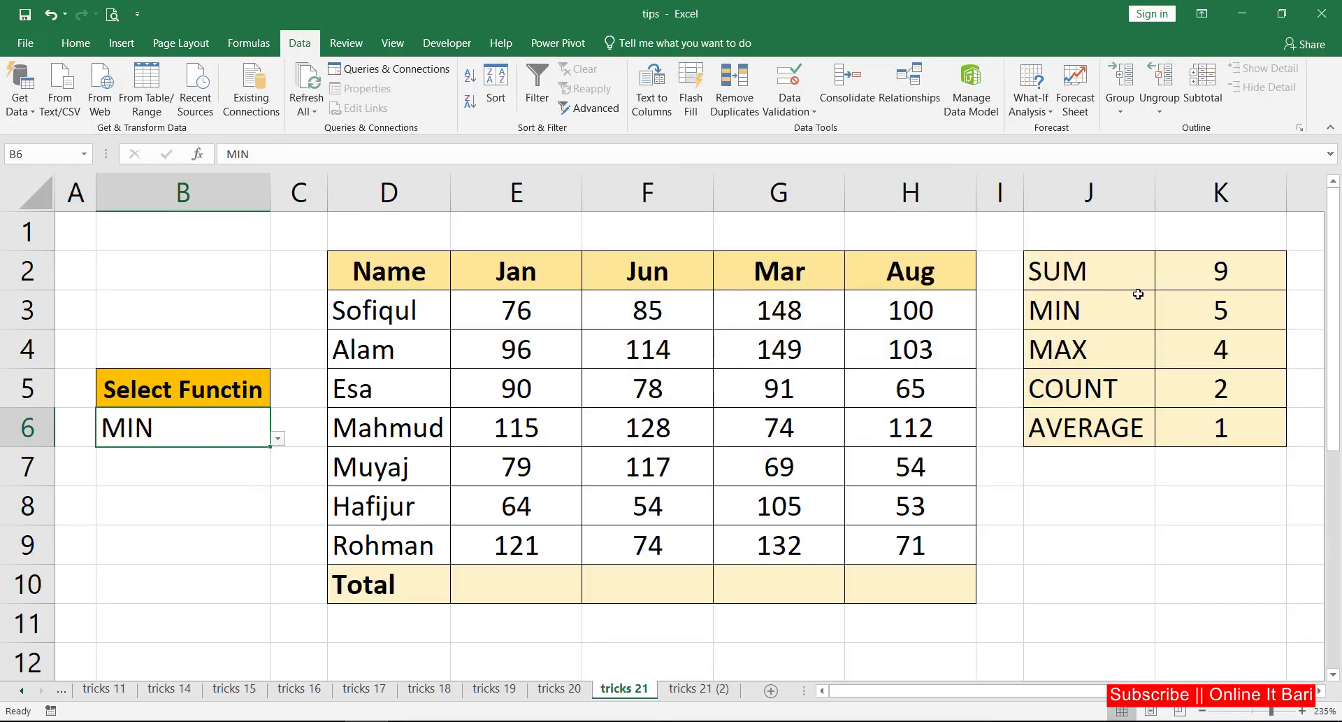
Step: Review the J2:K6 table pairing SUM 9, MIN 5, MAX 4, COUNT 2, AVERAGE 1
left_click_drag(1089, 271, 1236, 432)
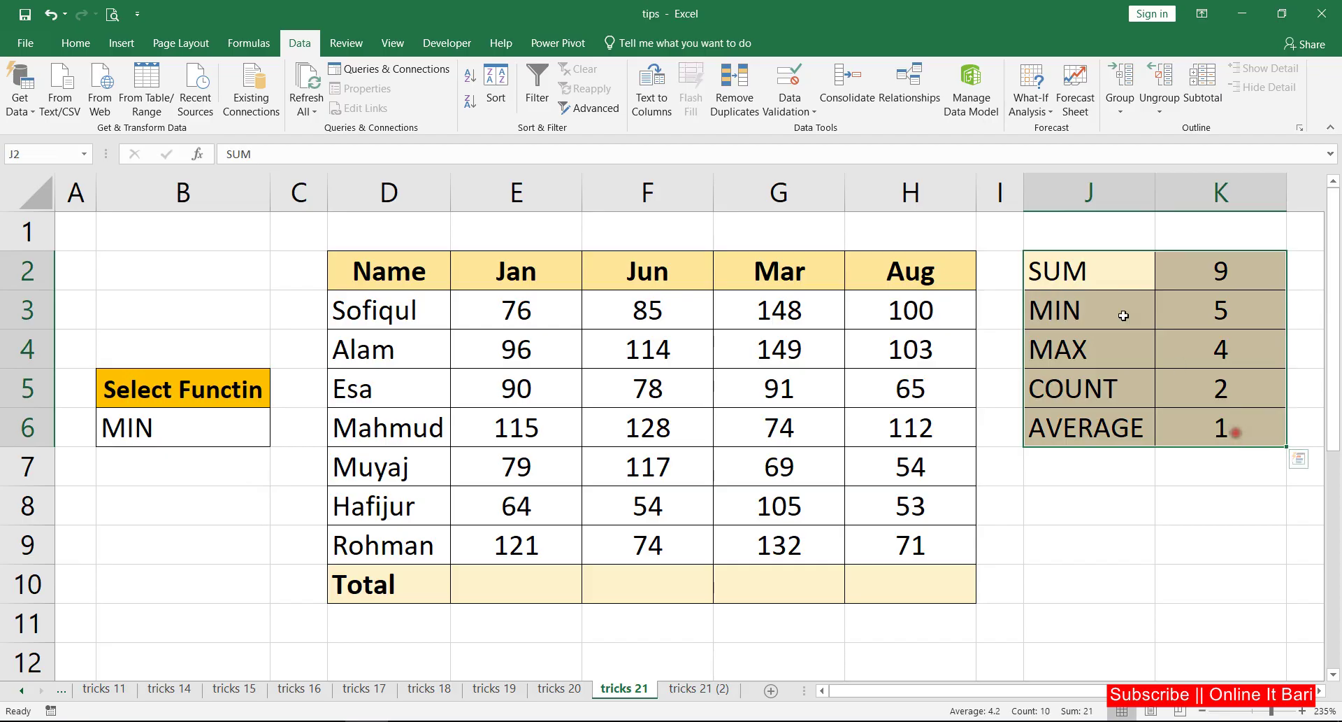
left_click(1082, 267)
left_click_drag(1099, 270, 1216, 271)
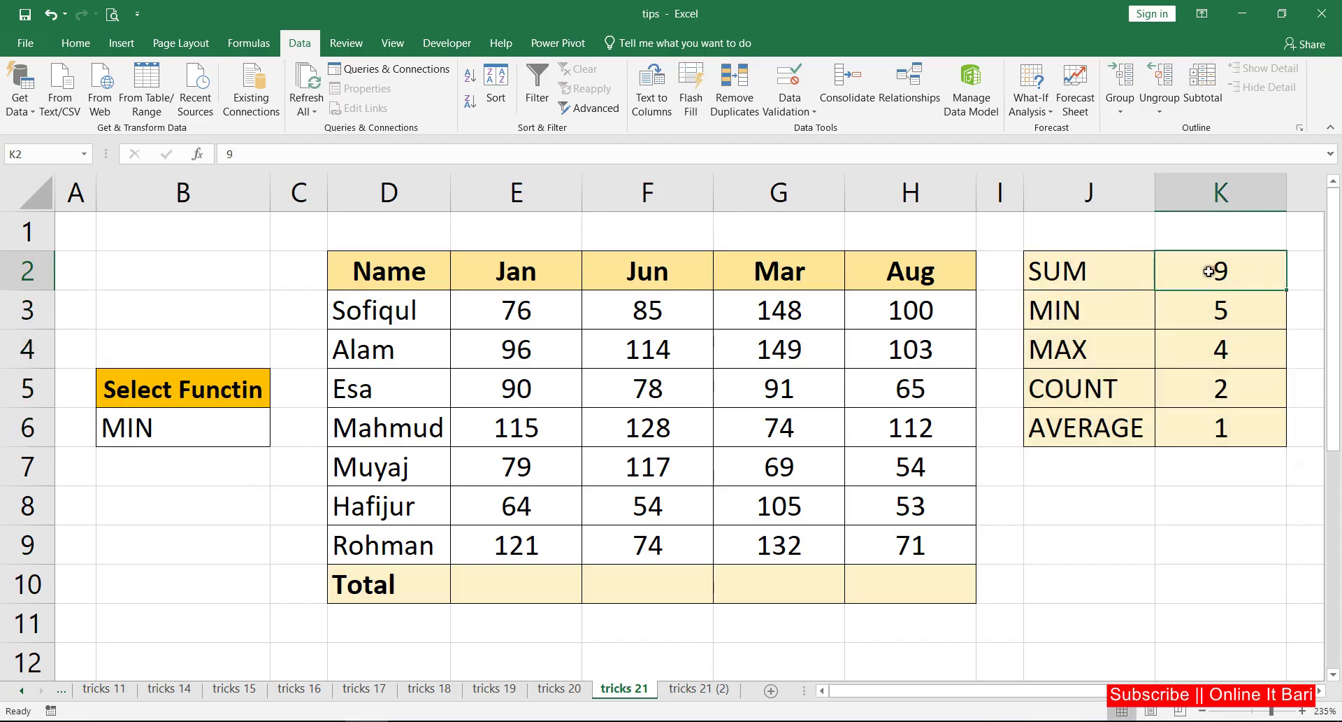
mouse_move(1091, 314)
left_mouse_down()
mouse_move(1207, 313)
mouse_move(1221, 432)
left_mouse_up()
left_click_drag(1231, 266, 1226, 420)
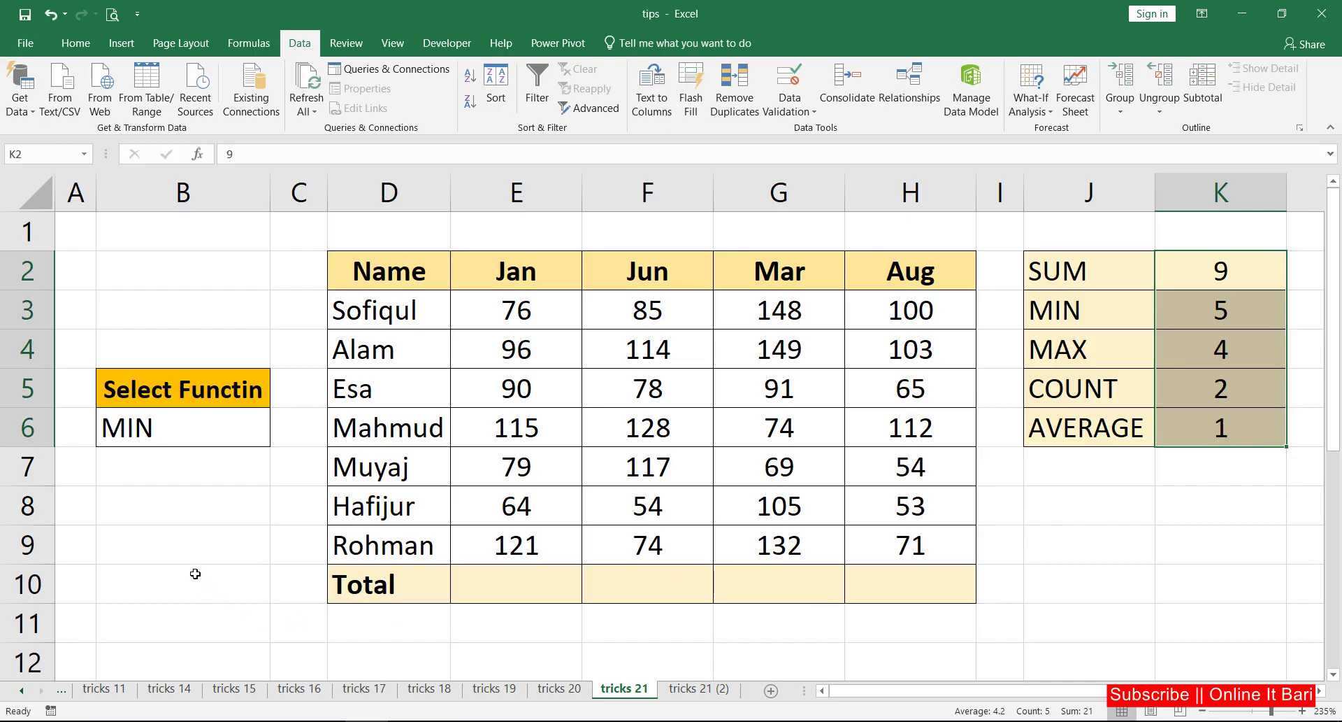
Step: Begin =VLOOKUP(B6, in B9, using B6's chosen function as the lookup value
left_click(159, 541)
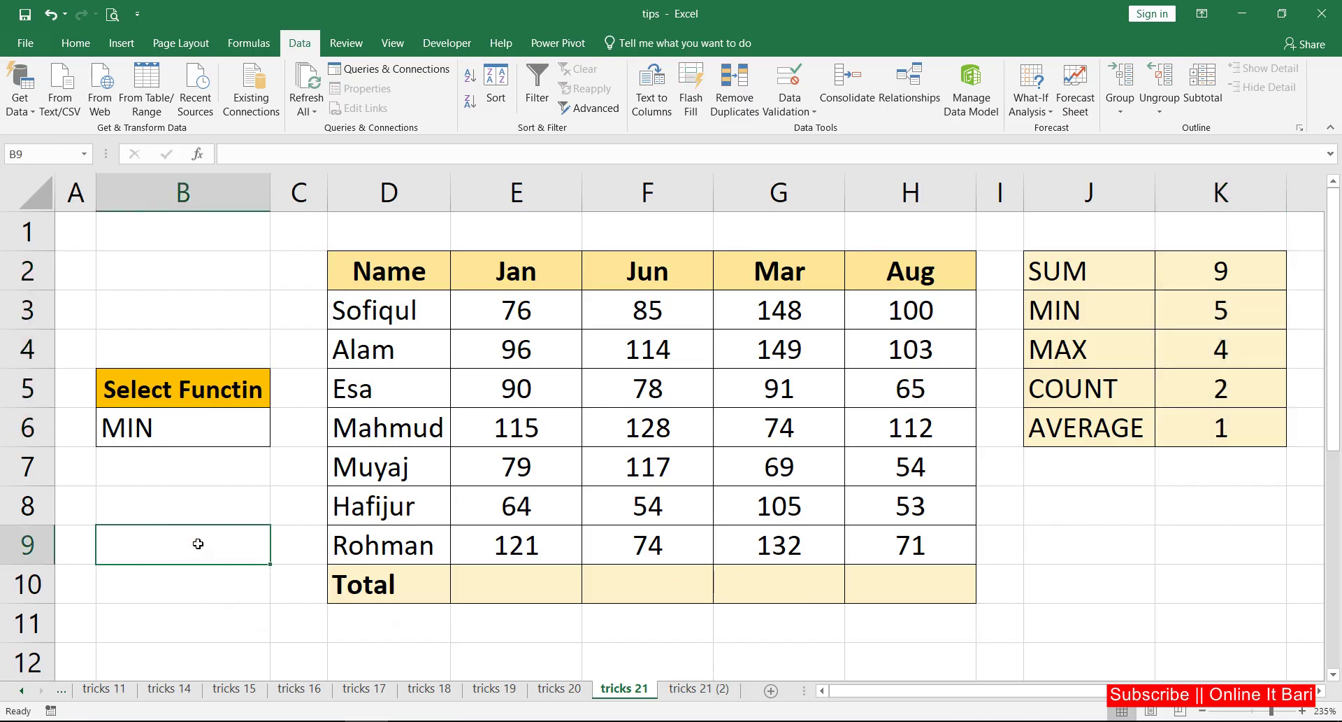
type("=")
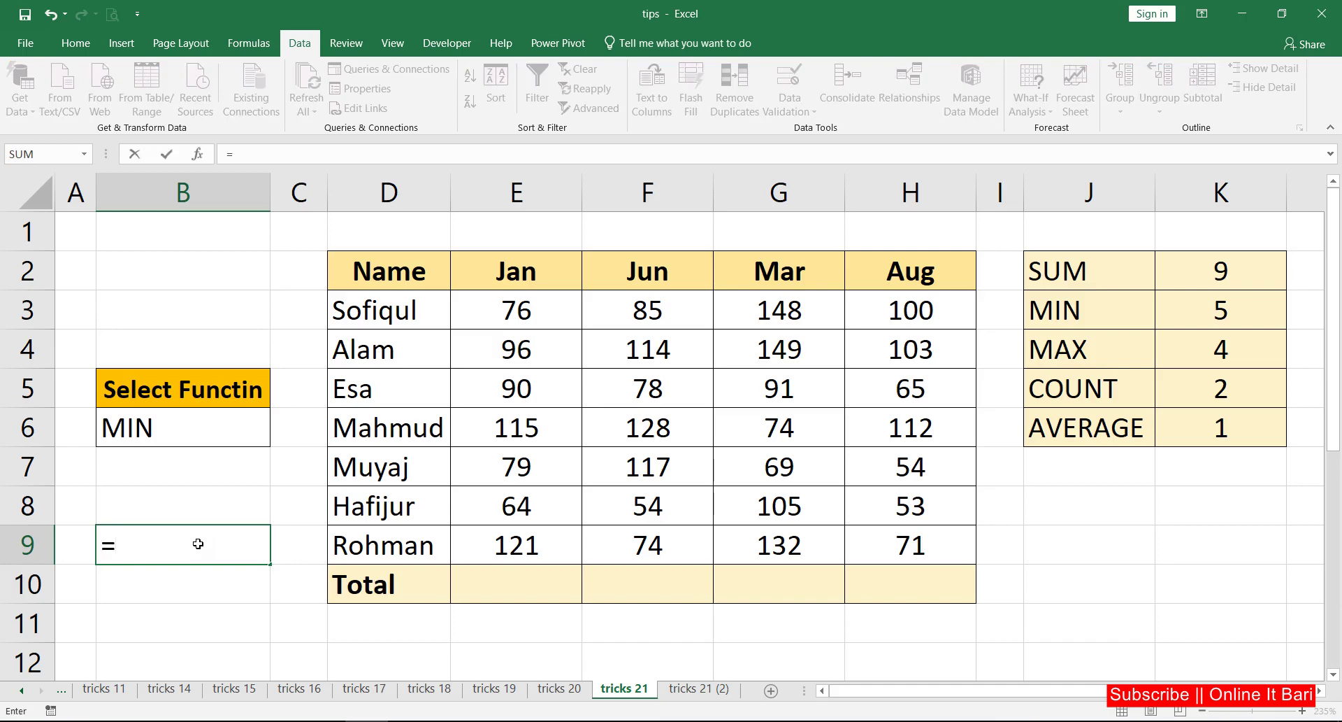
type("V")
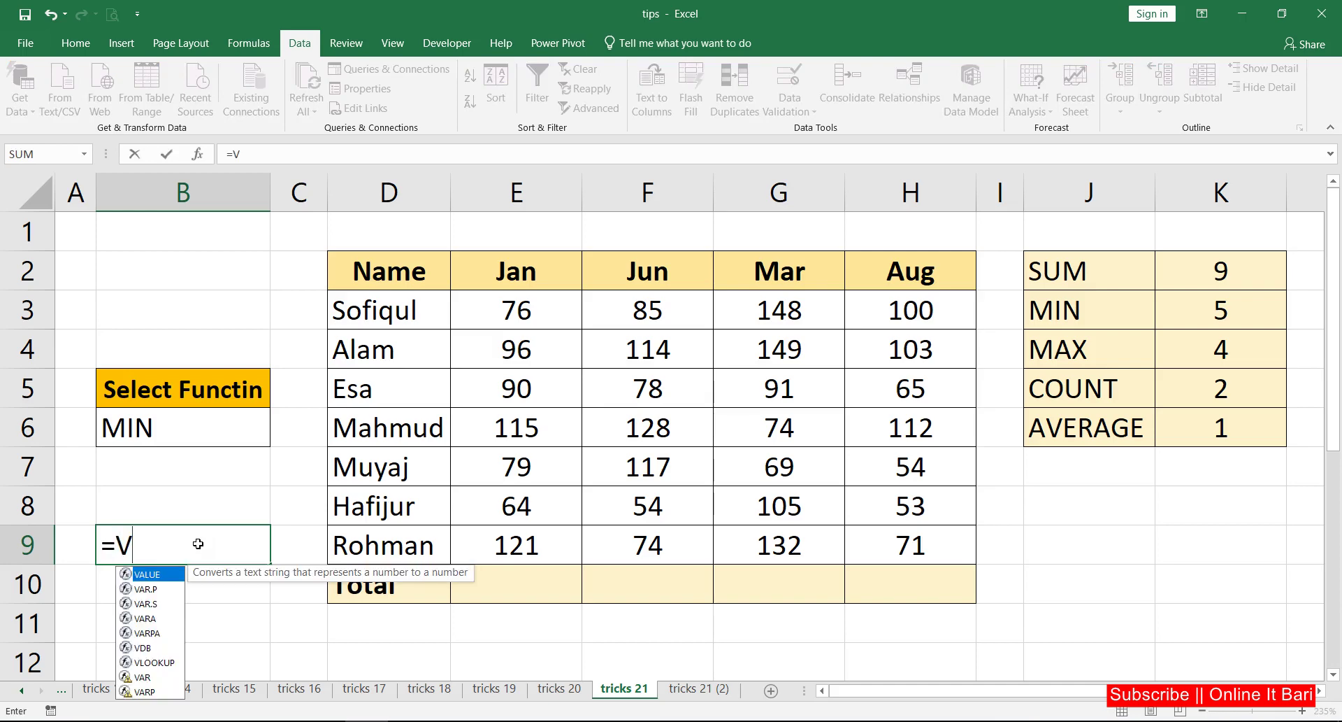
type("L")
key("Tab")
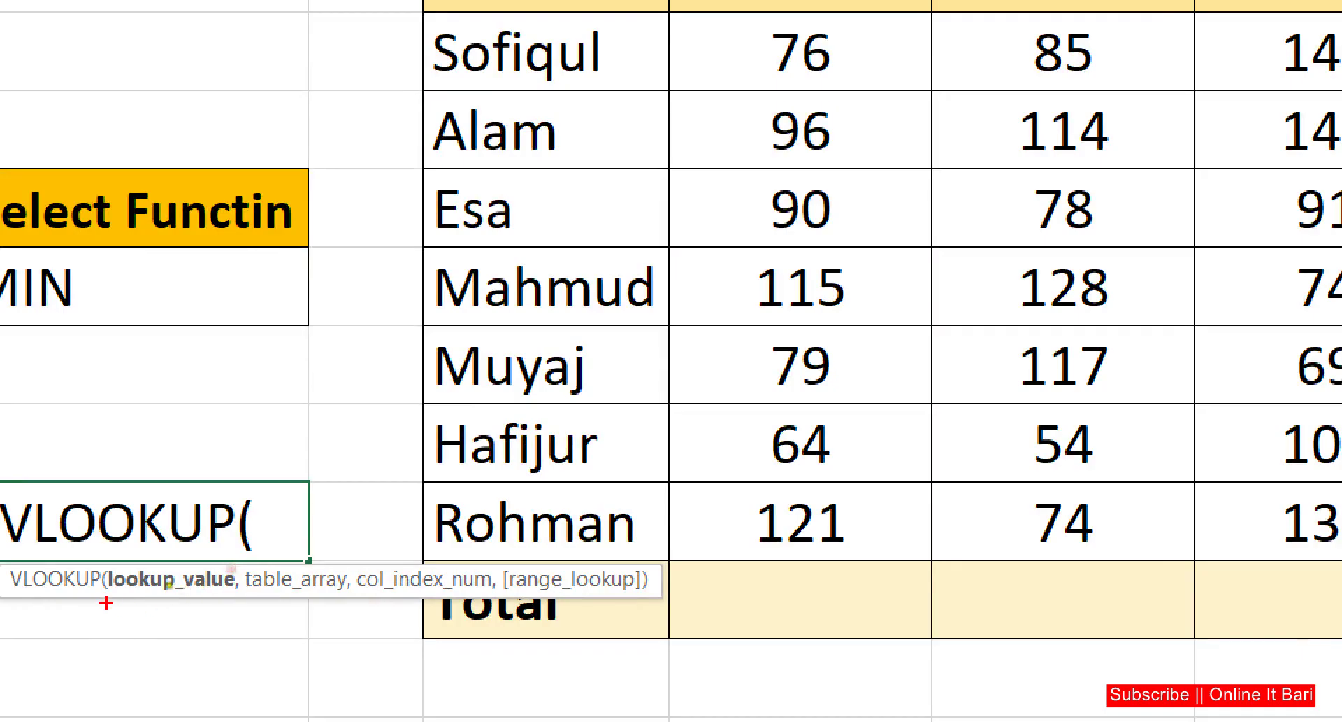
left_click_drag(102, 590, 651, 600)
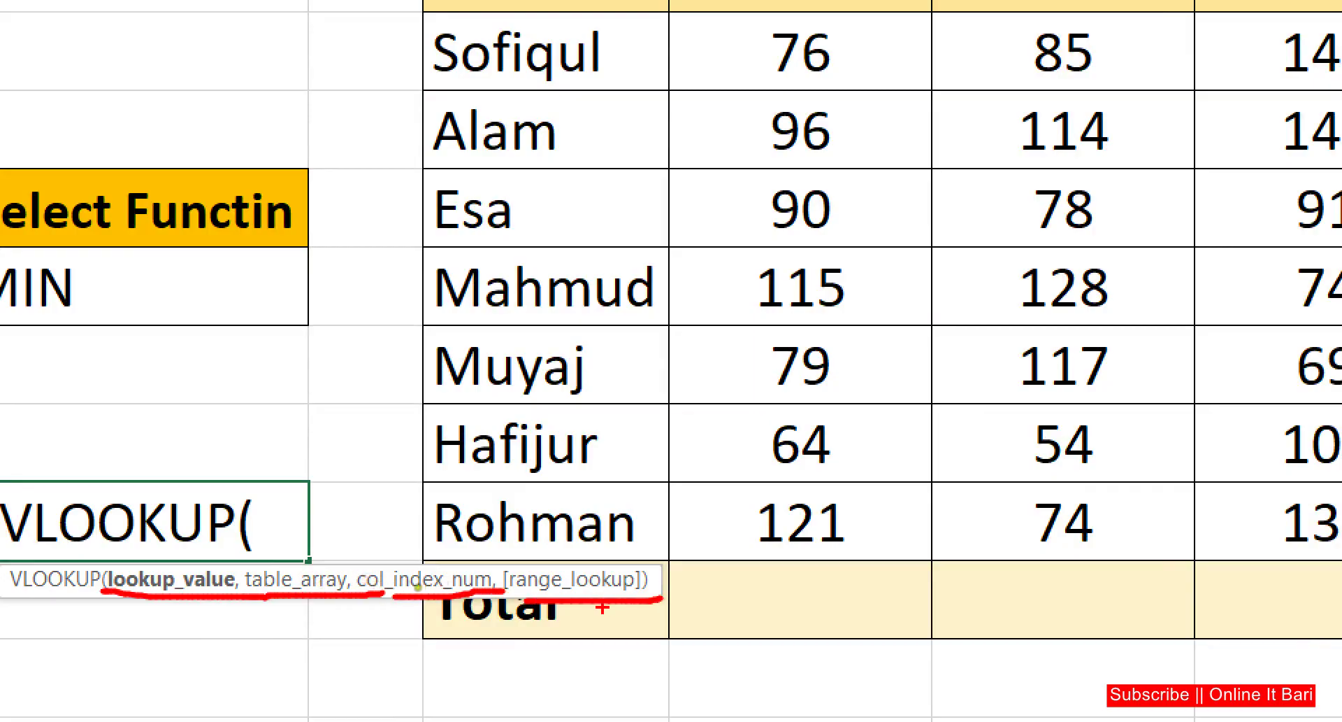
key("Escape")
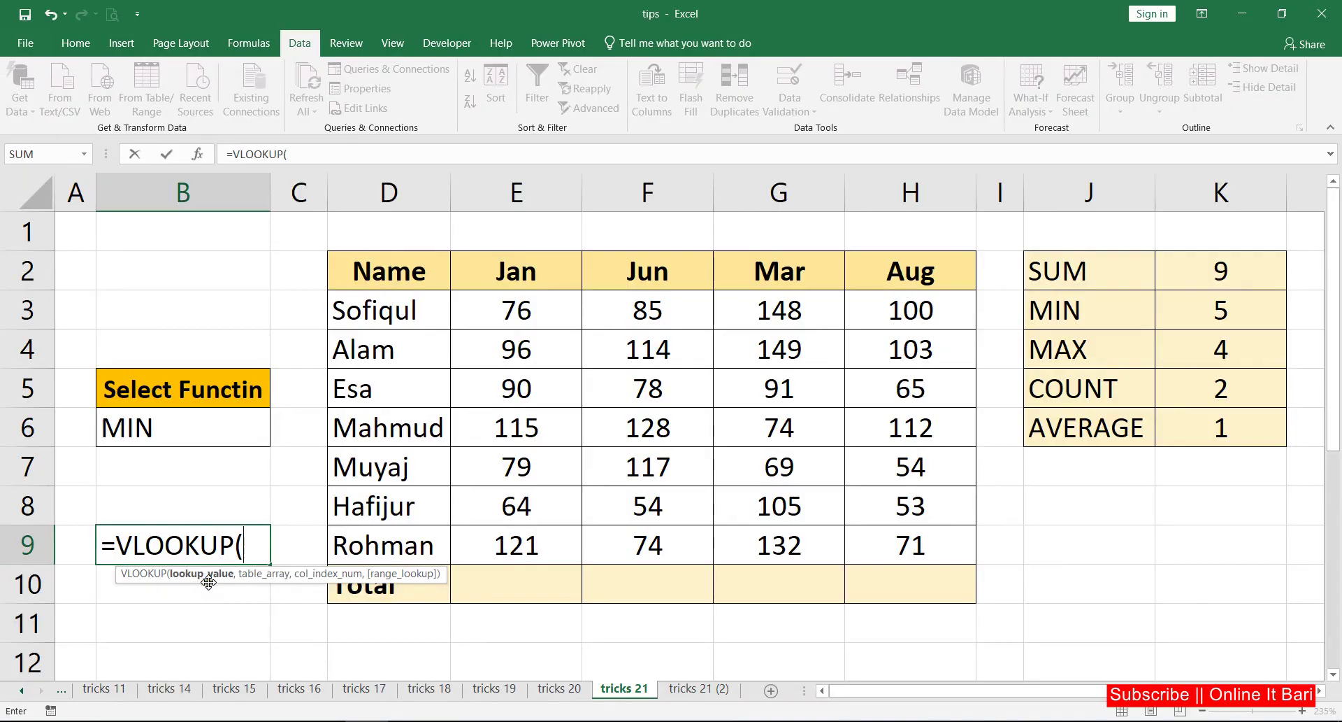
left_click(148, 426)
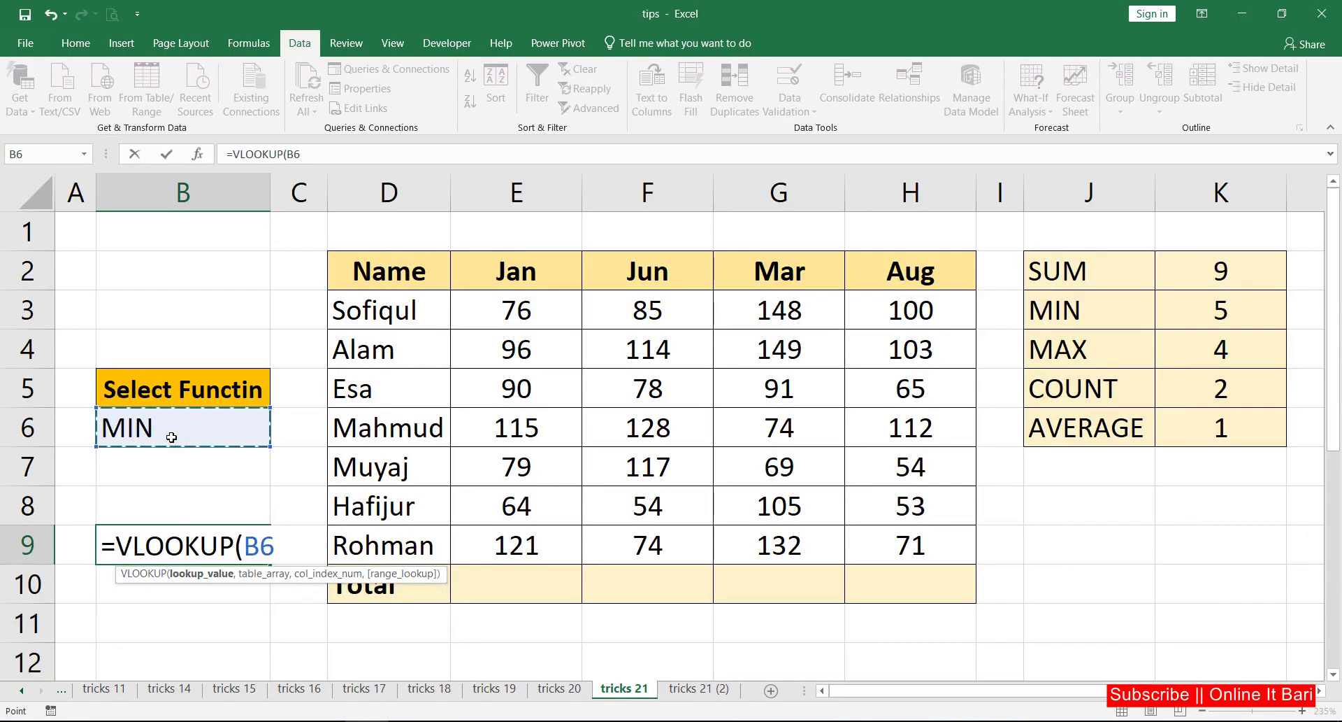
type(",")
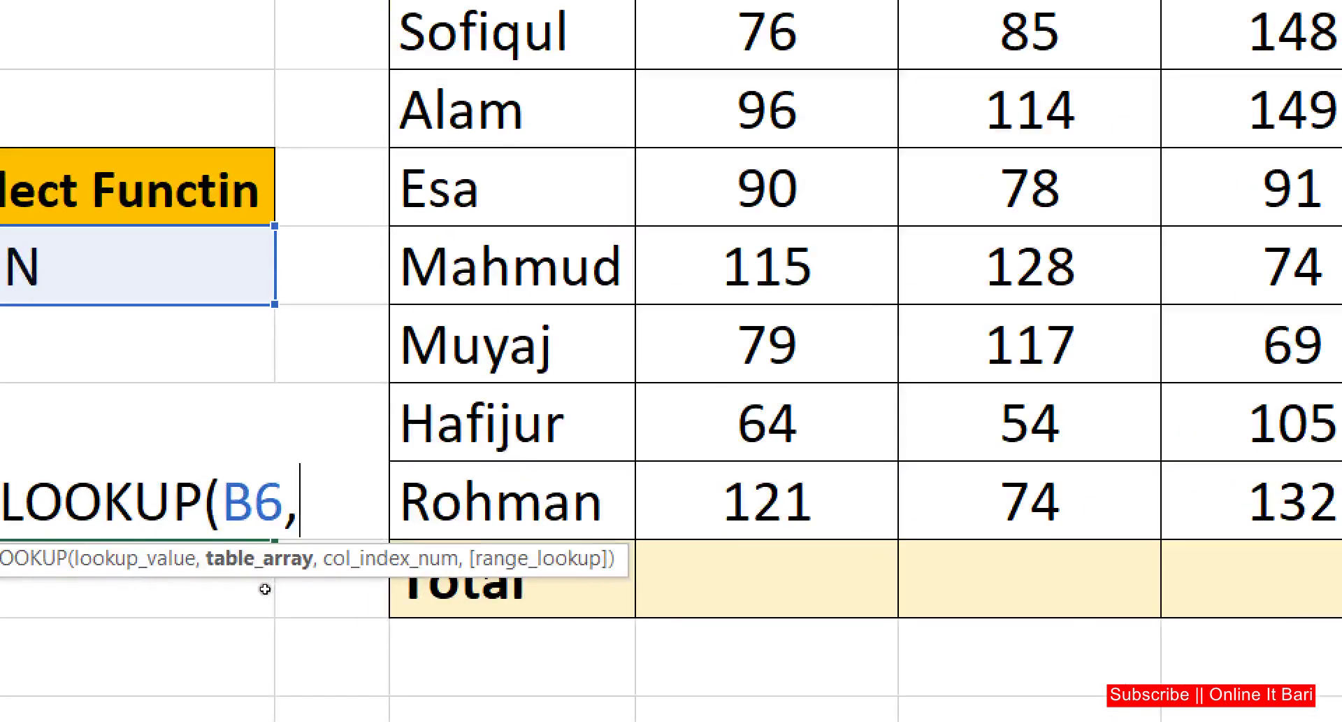
left_click_drag(239, 585, 291, 580)
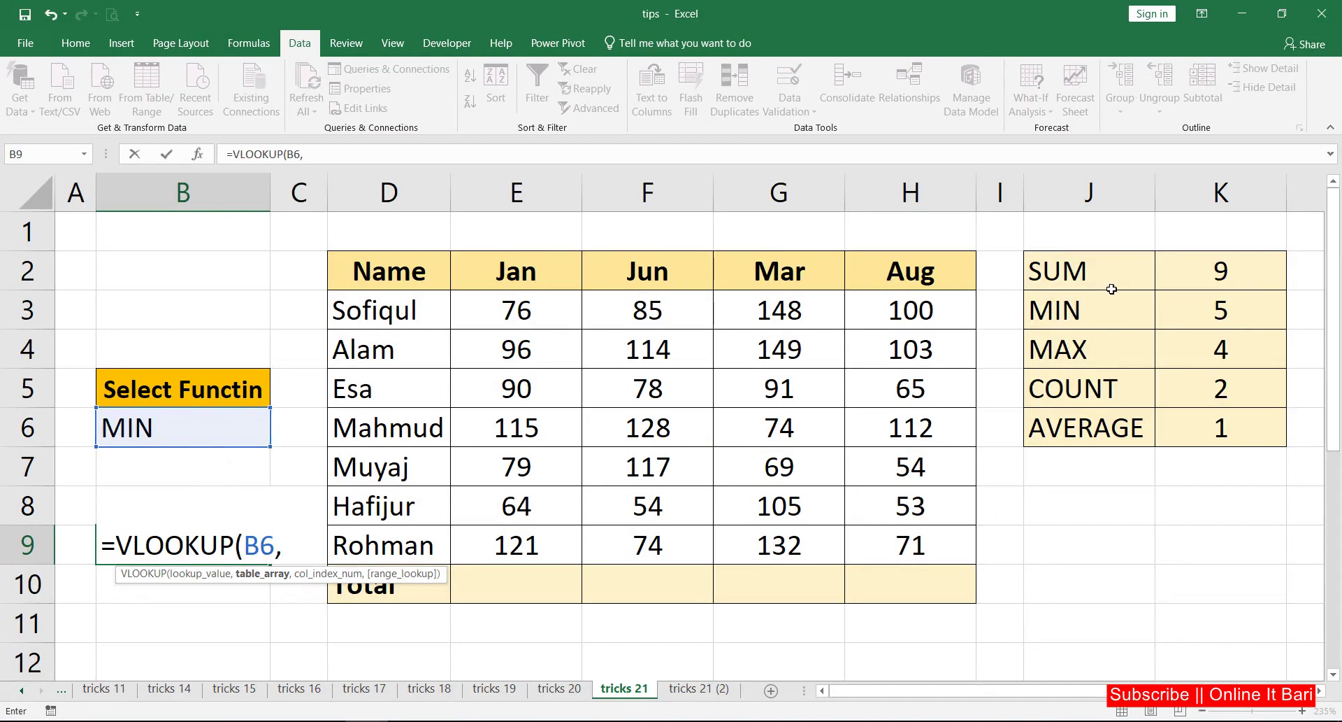
Step: Finish B9 as =VLOOKUP(B6,J2:K6,2,FALSE), returning code 5 for MIN
mouse_move(1069, 268)
left_mouse_down()
mouse_move(1185, 384)
mouse_move(1204, 428)
left_mouse_up()
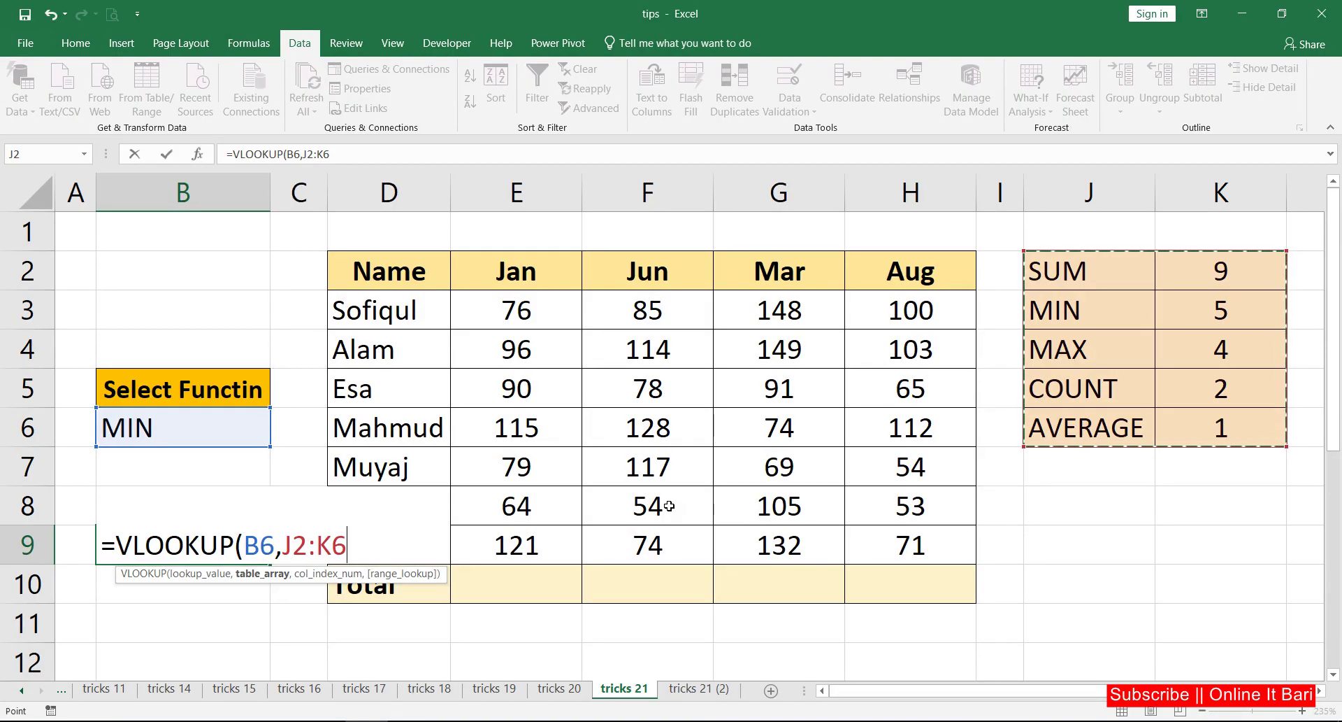
type(",")
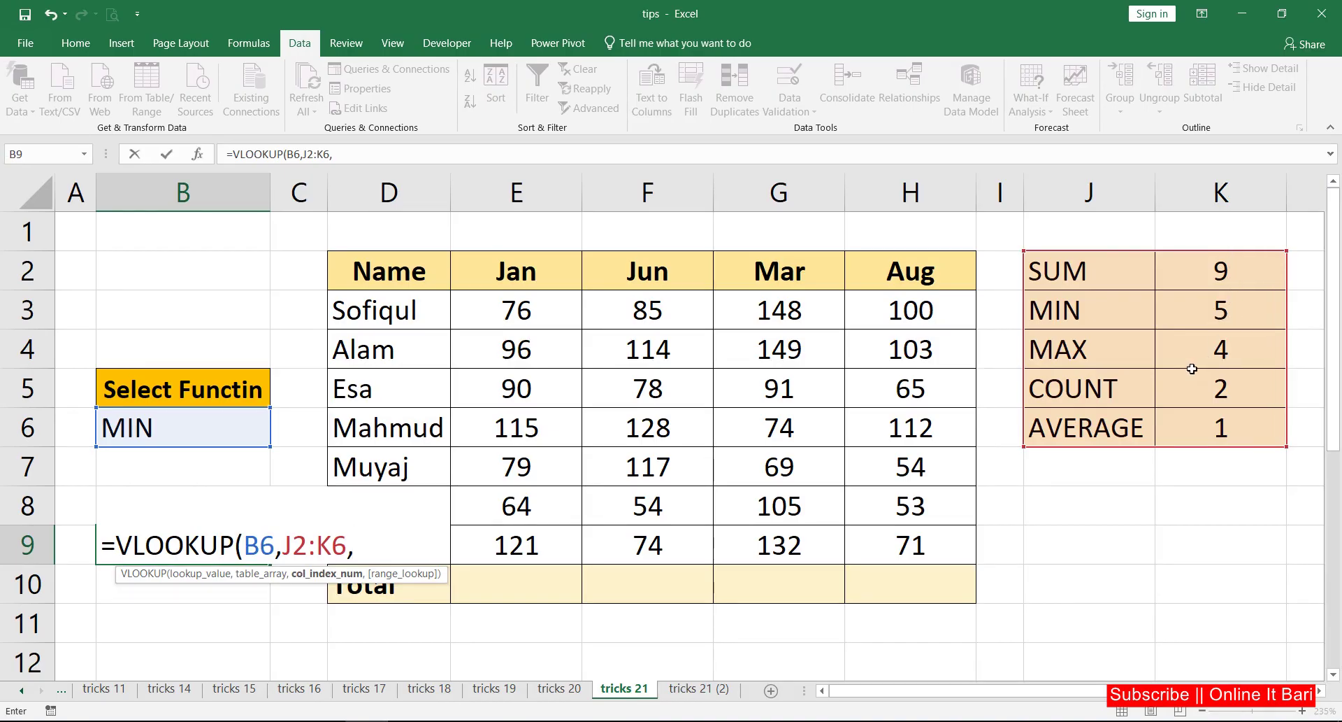
type("2")
type(",")
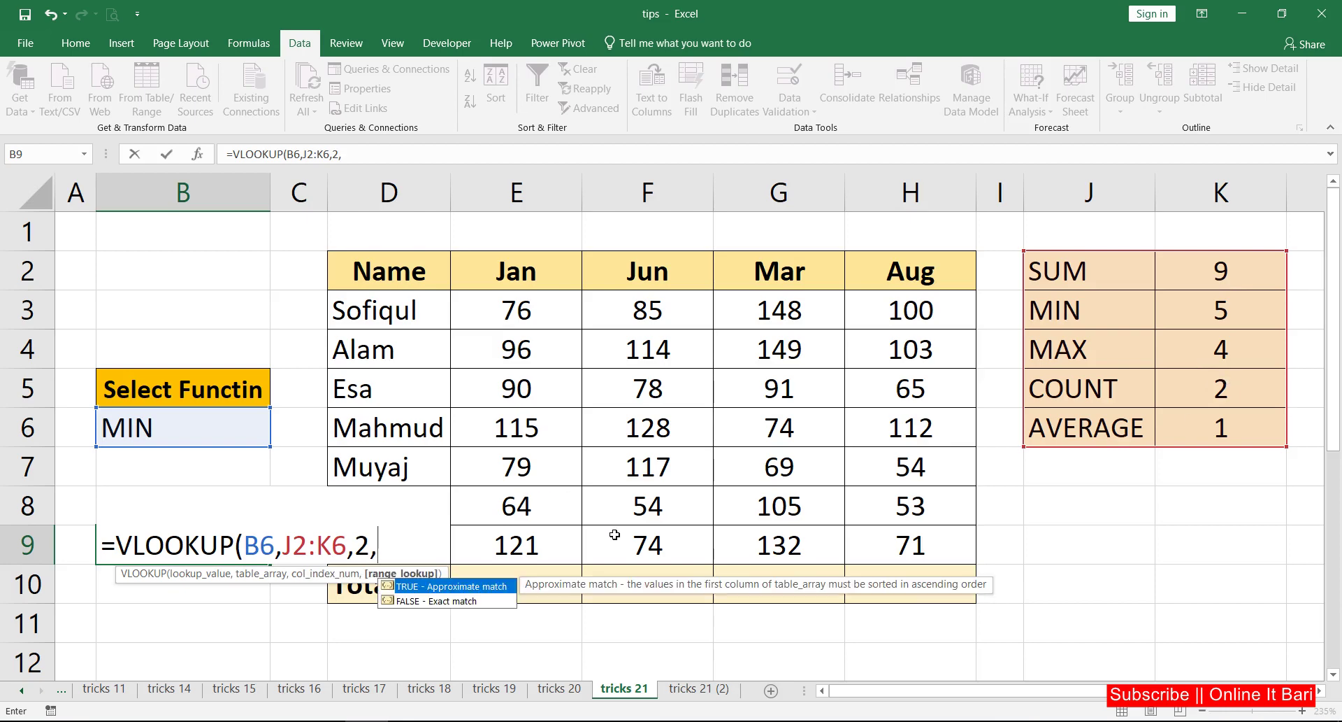
key("Down")
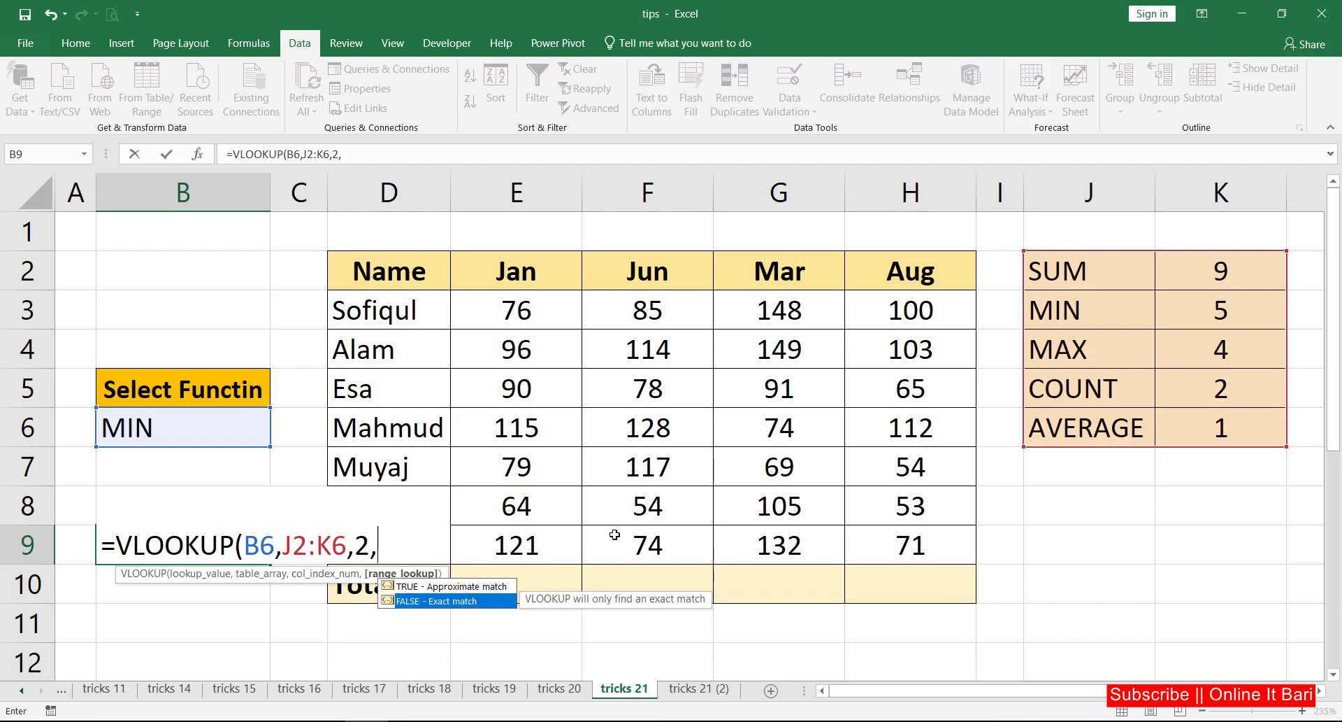
key("Tab")
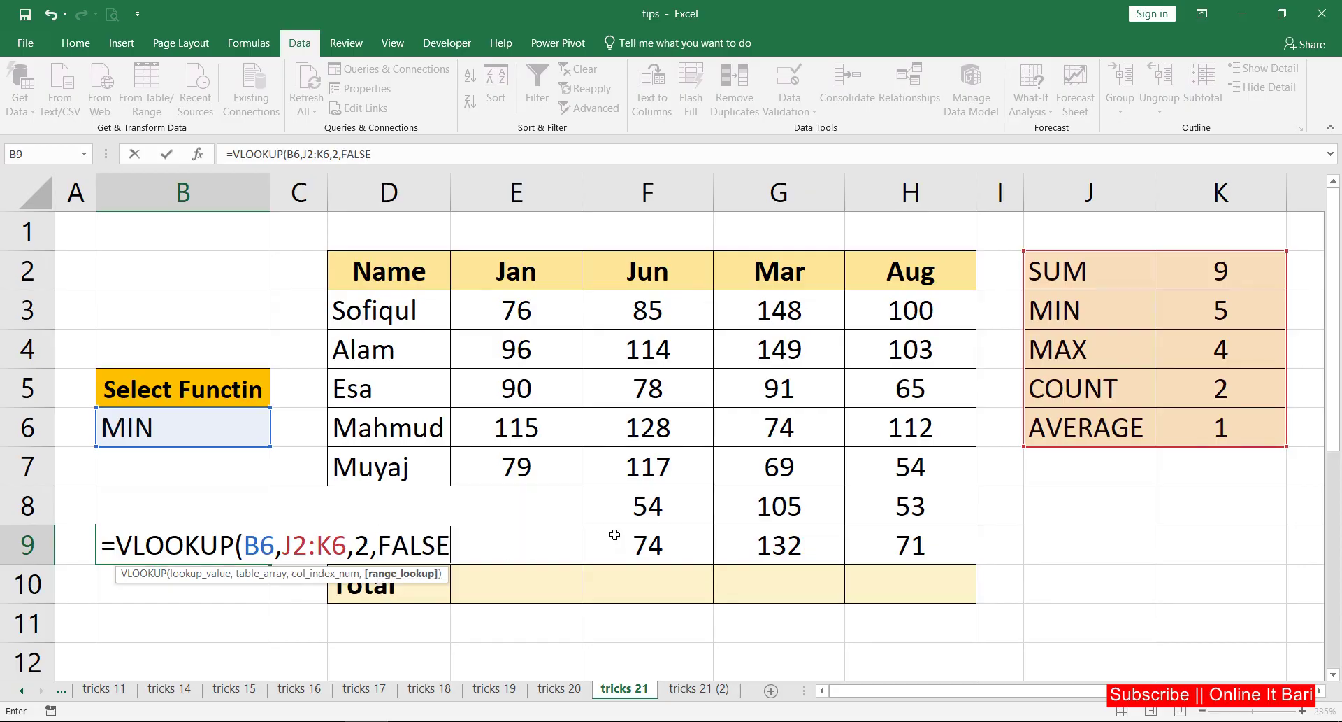
key("Return")
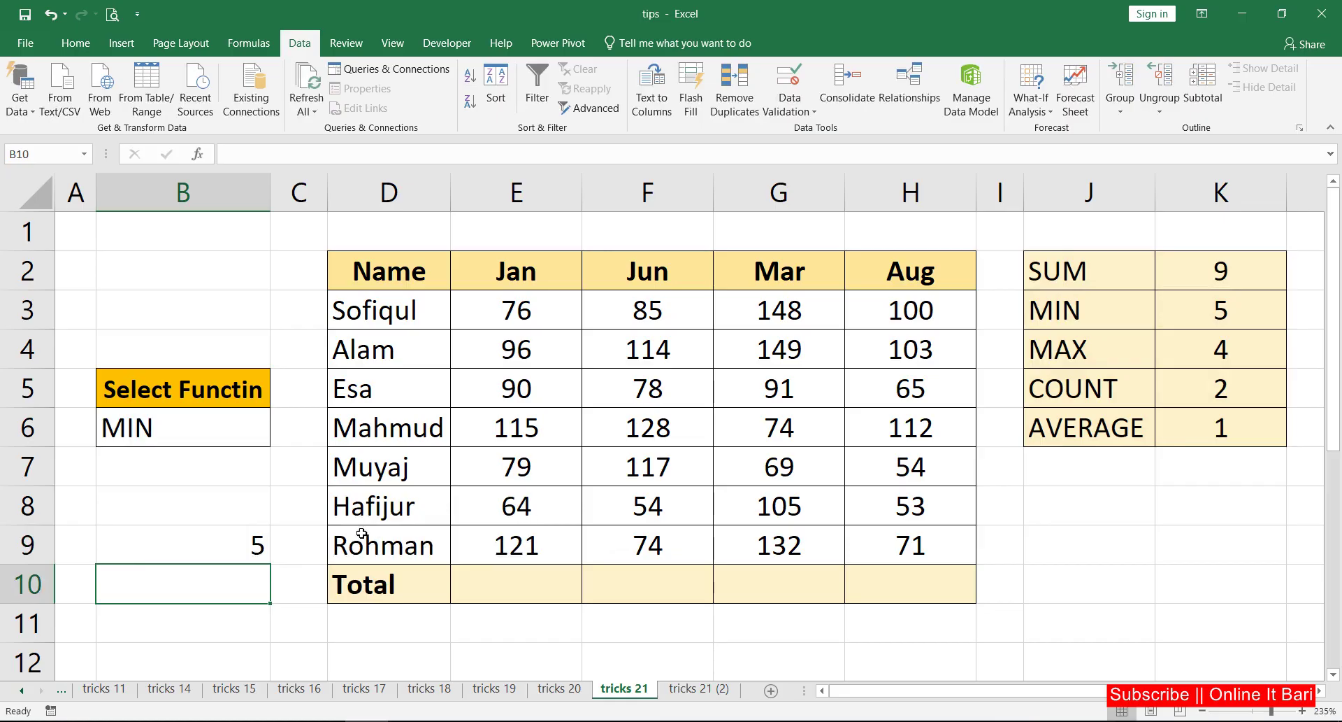
left_click(151, 427)
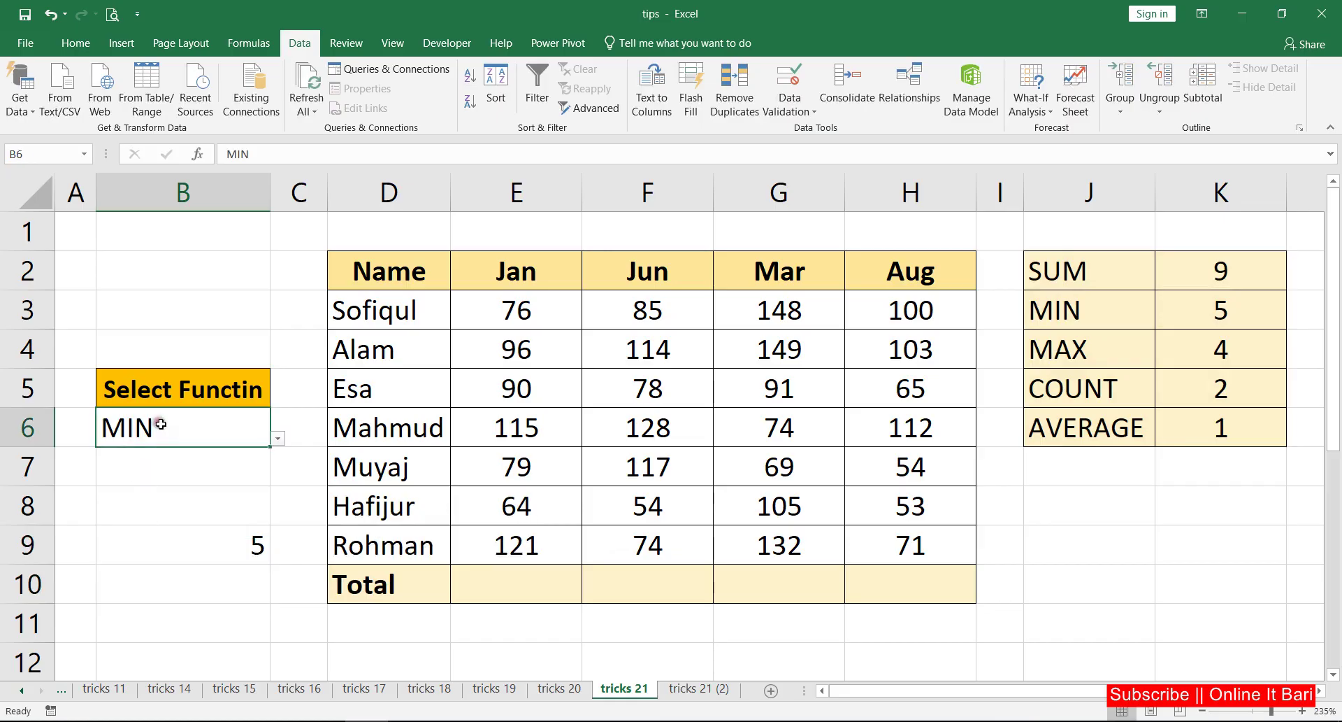
left_click(240, 549)
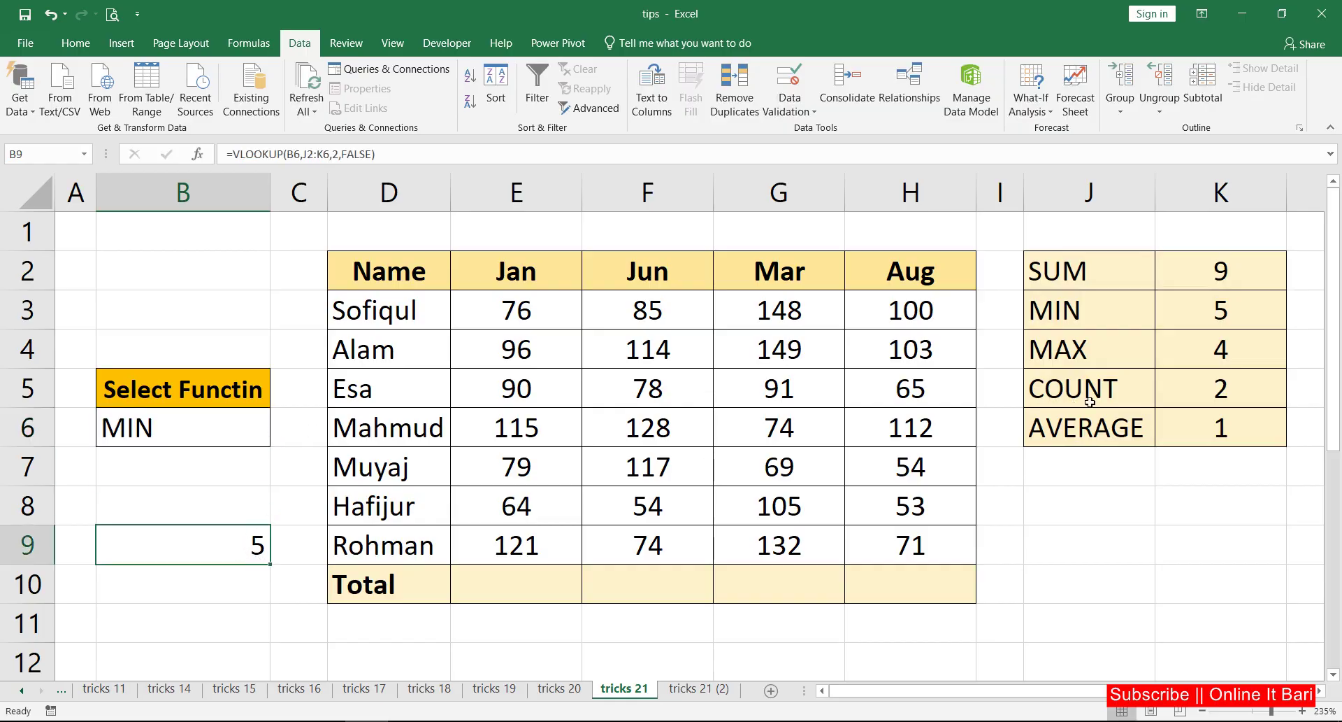
left_click_drag(1088, 311, 1215, 314)
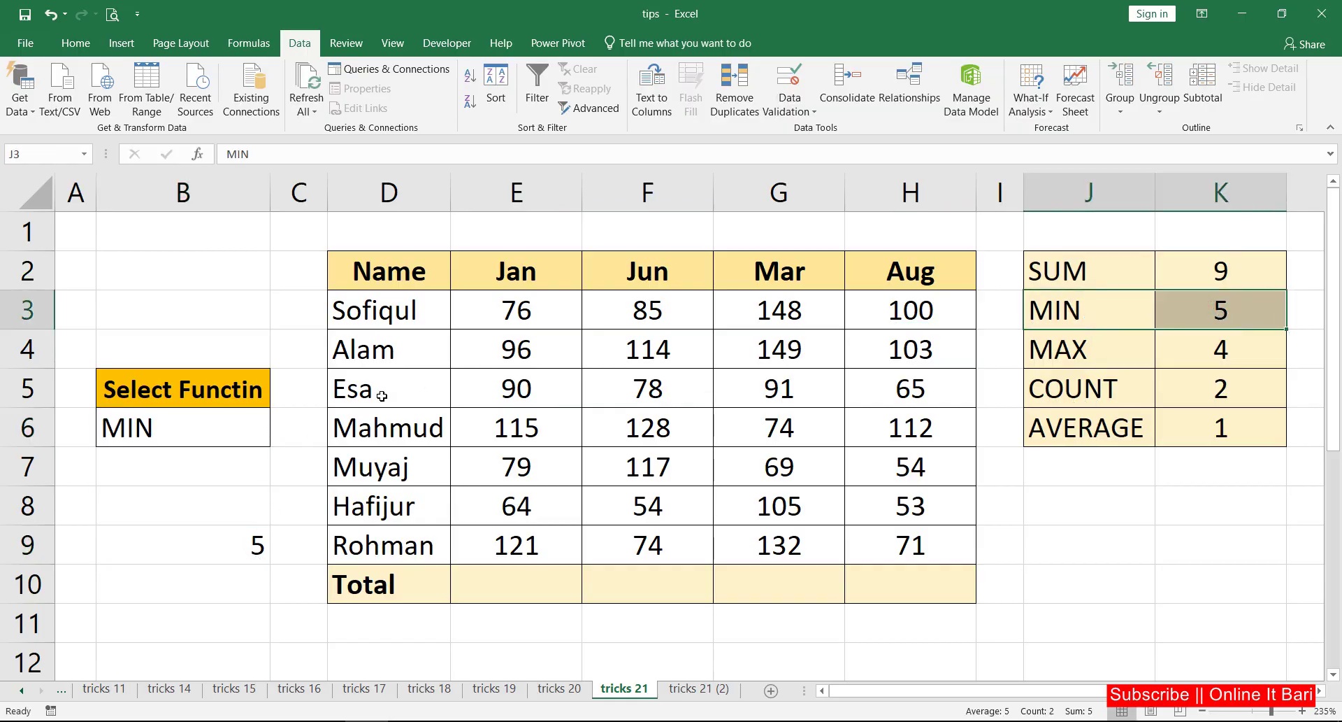
left_click(245, 427)
left_click(278, 438)
left_click(110, 466)
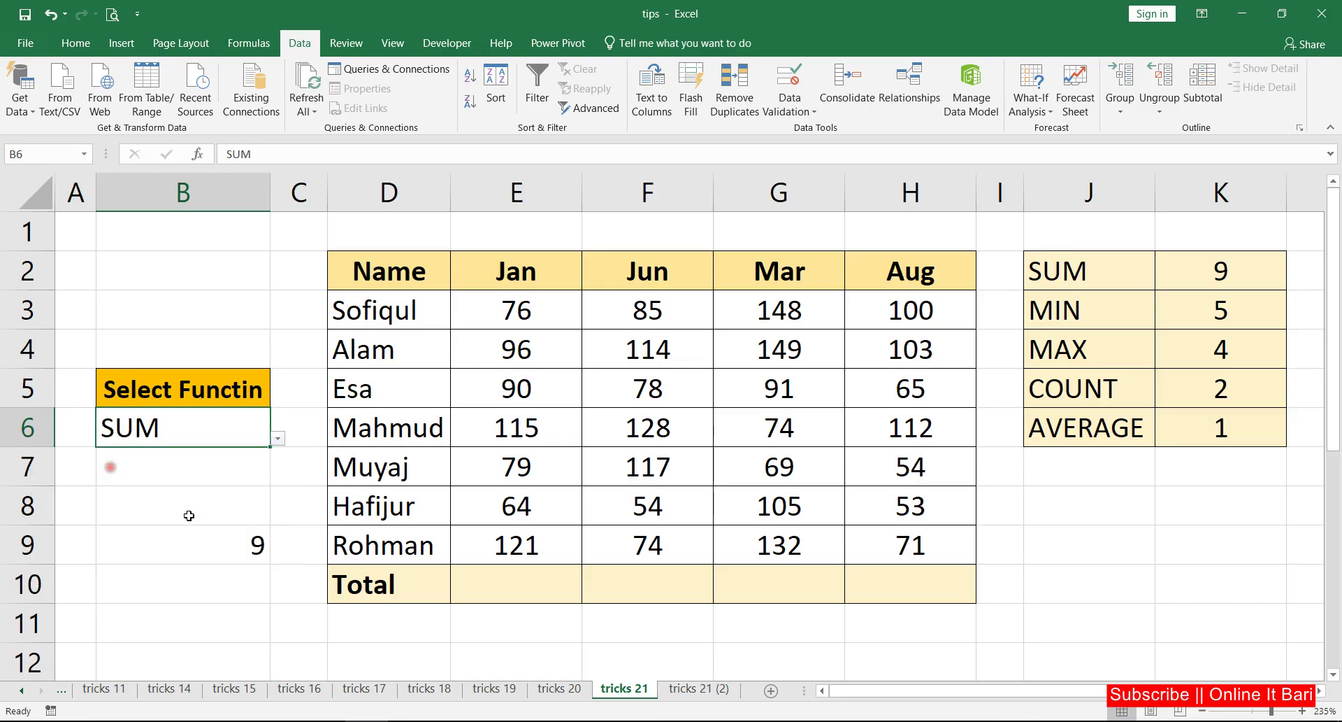
left_click(200, 538)
left_click_drag(1080, 269, 1215, 267)
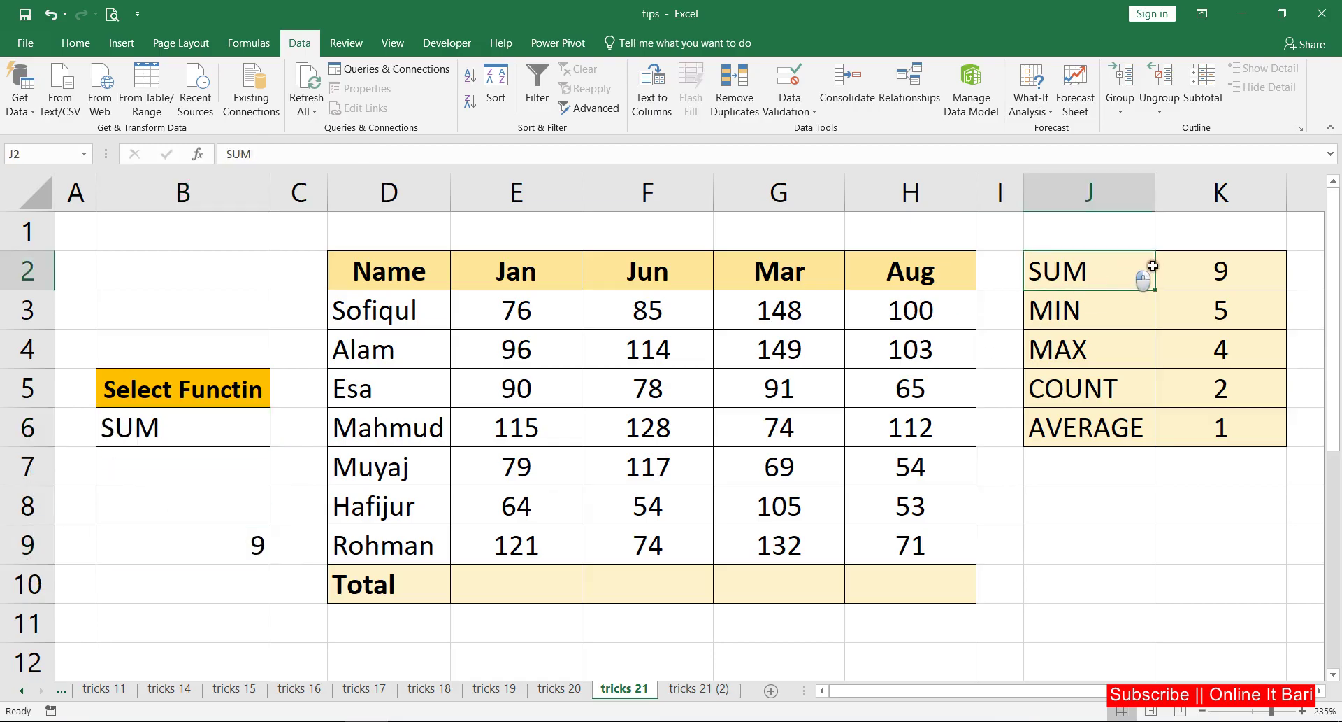
left_click(1217, 268)
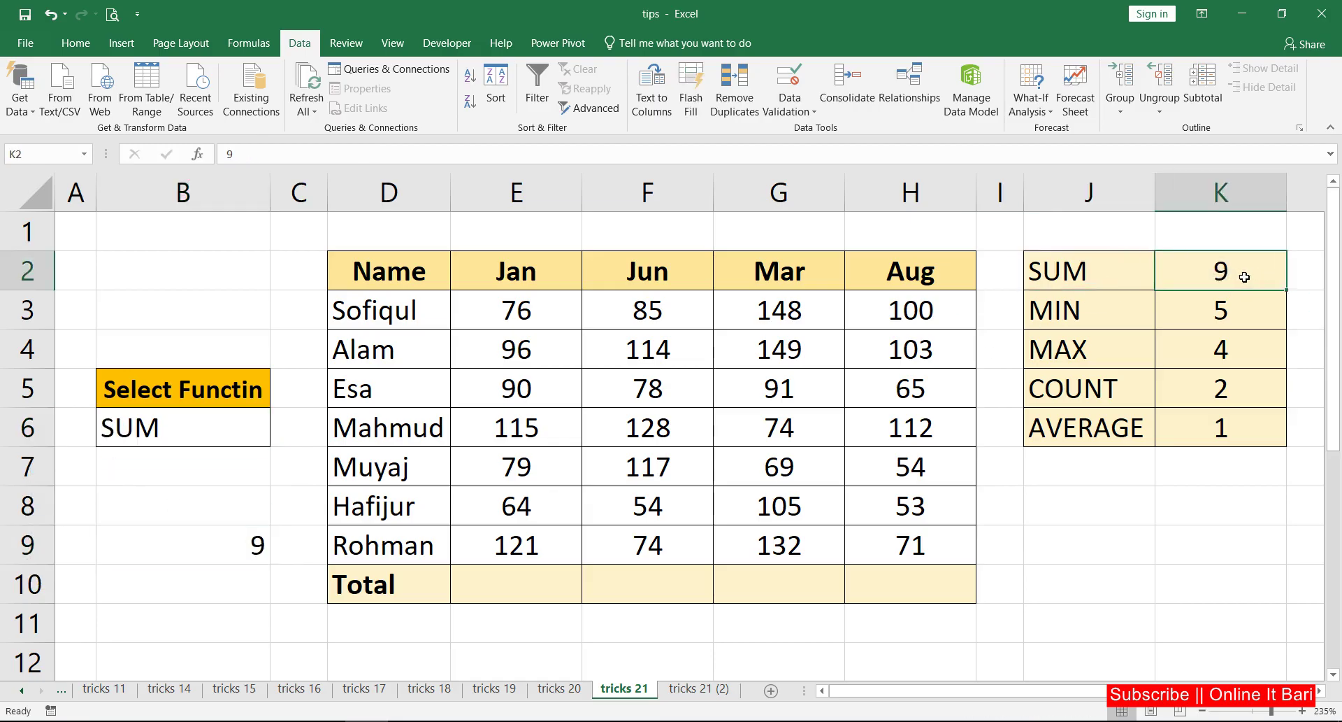
type("10")
left_click(1082, 239)
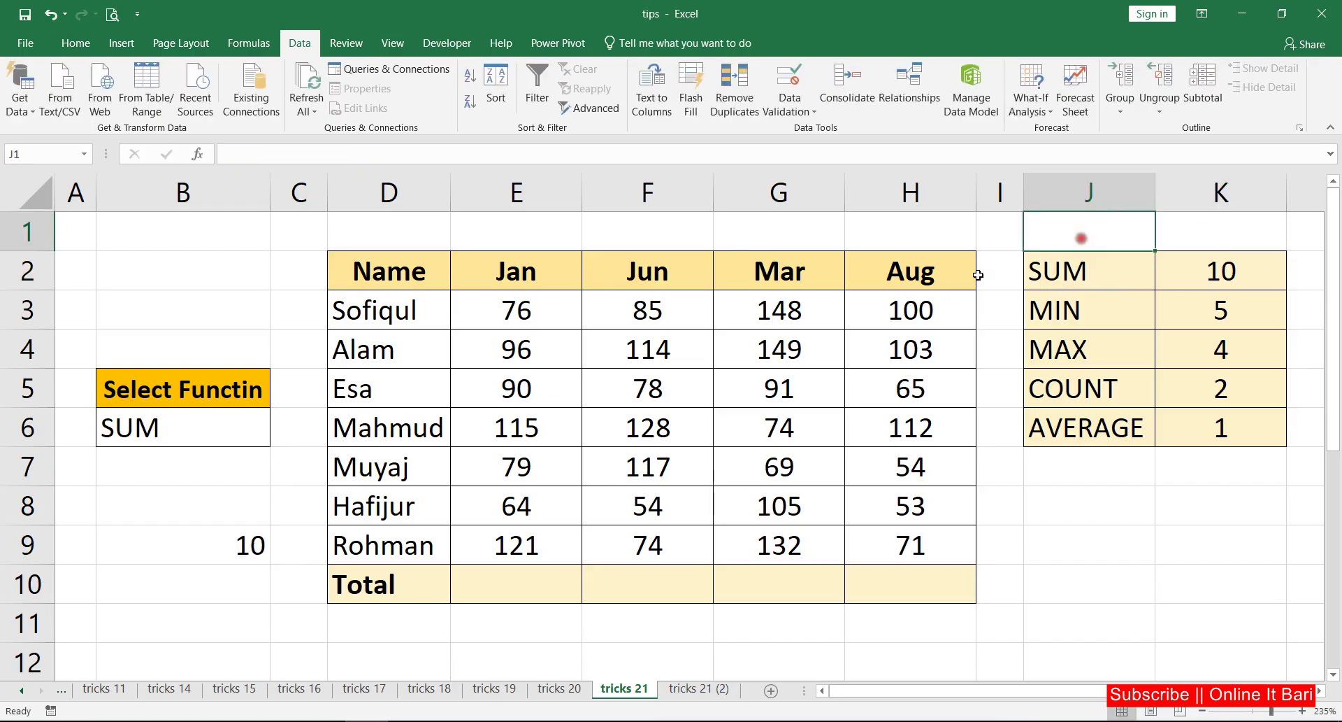
left_click(241, 538)
left_click(189, 427)
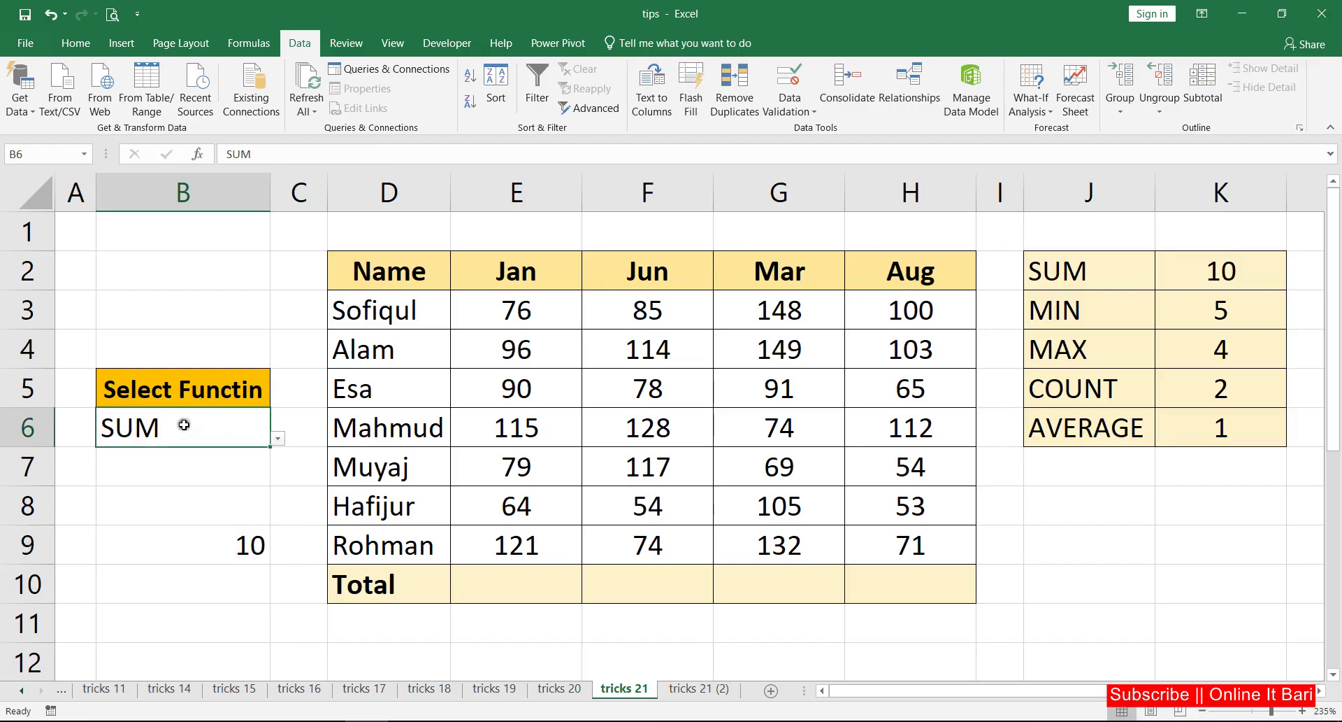
left_click(238, 546)
left_click(1206, 264)
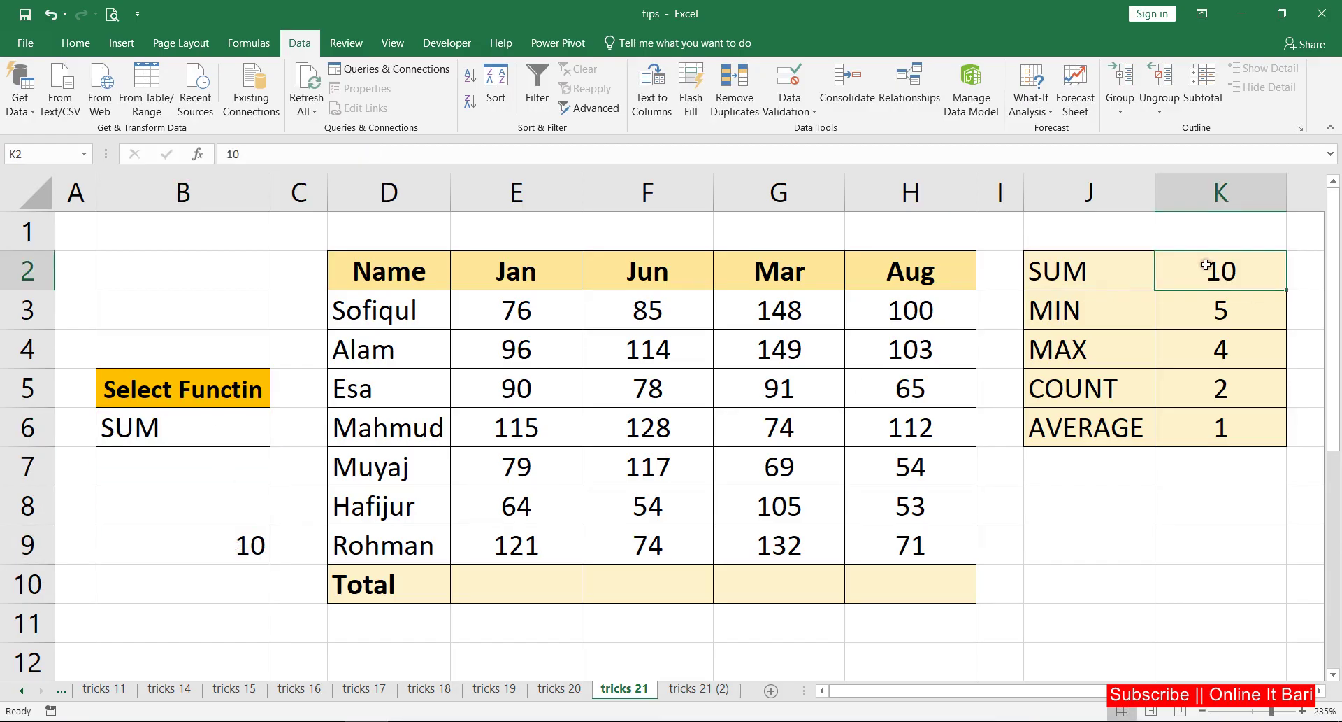
type("9")
left_click(1087, 236)
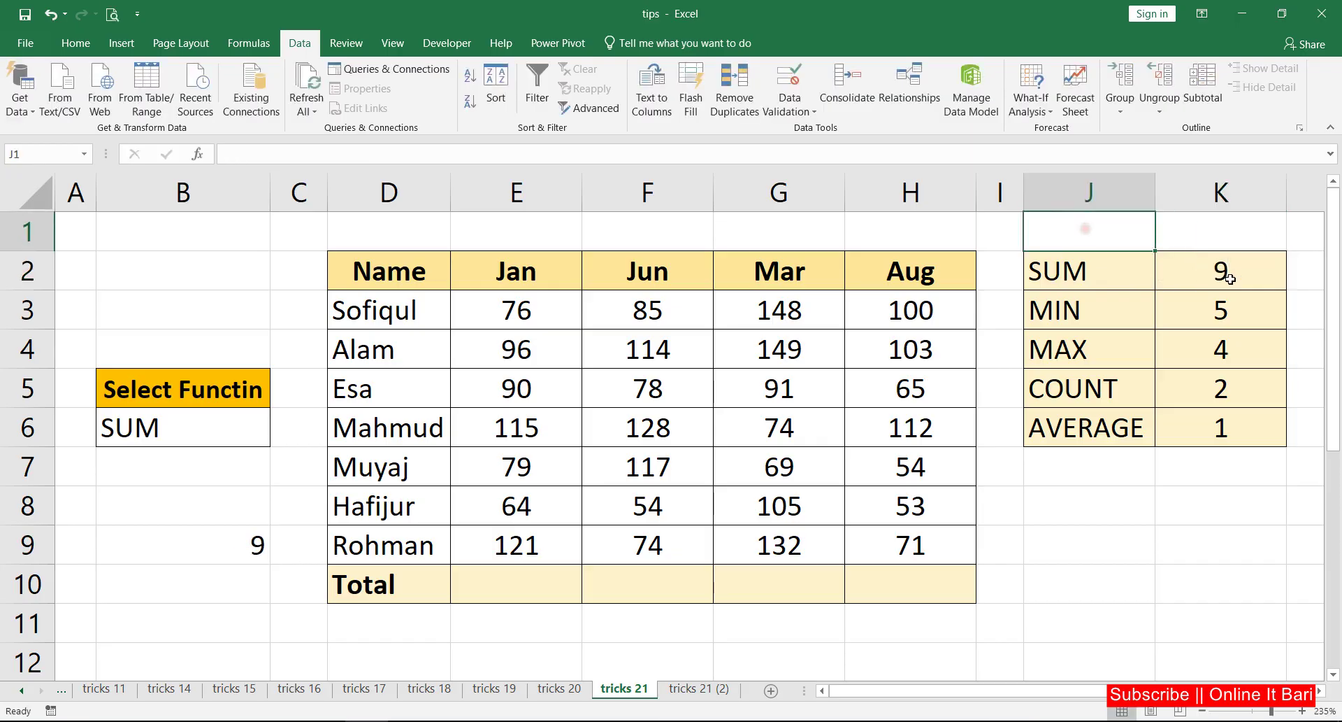
left_click(524, 591)
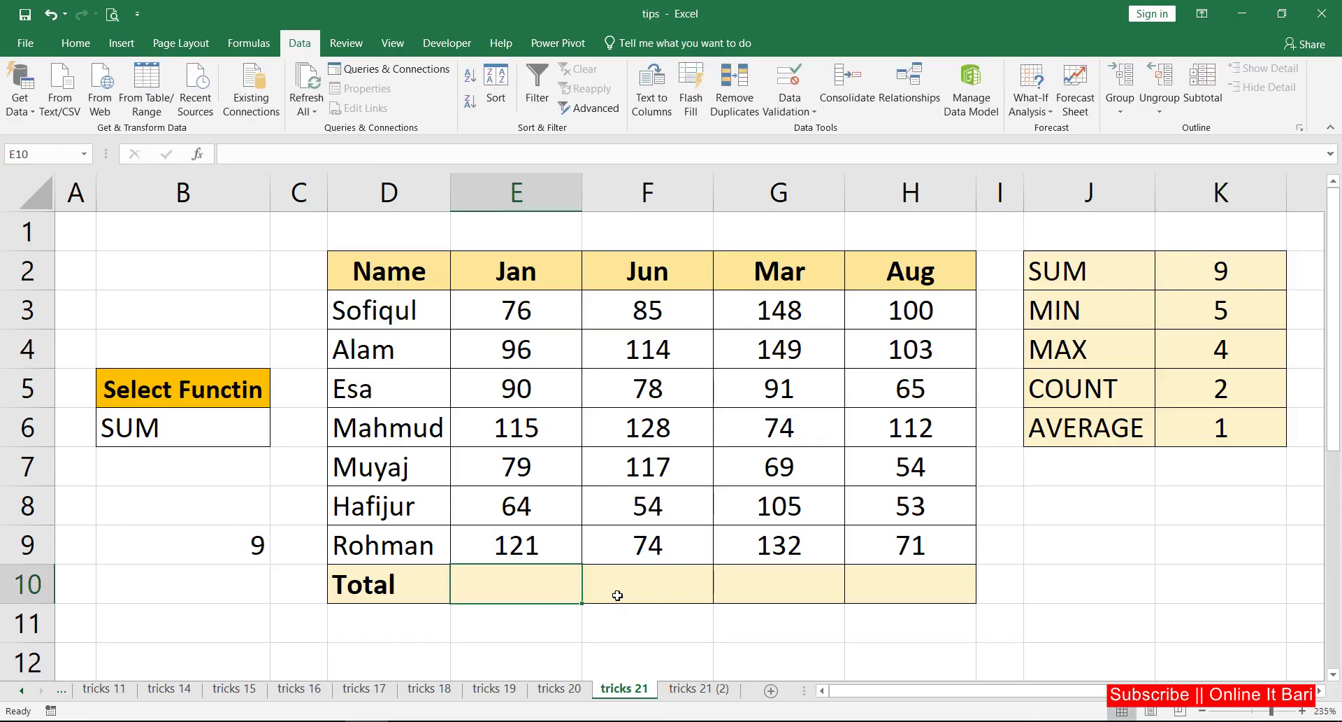
Step: Enter =SUBTOTAL( in E10 and mark its AVERAGE, COUNT, MIN and PRODUCT function numbers
type("=")
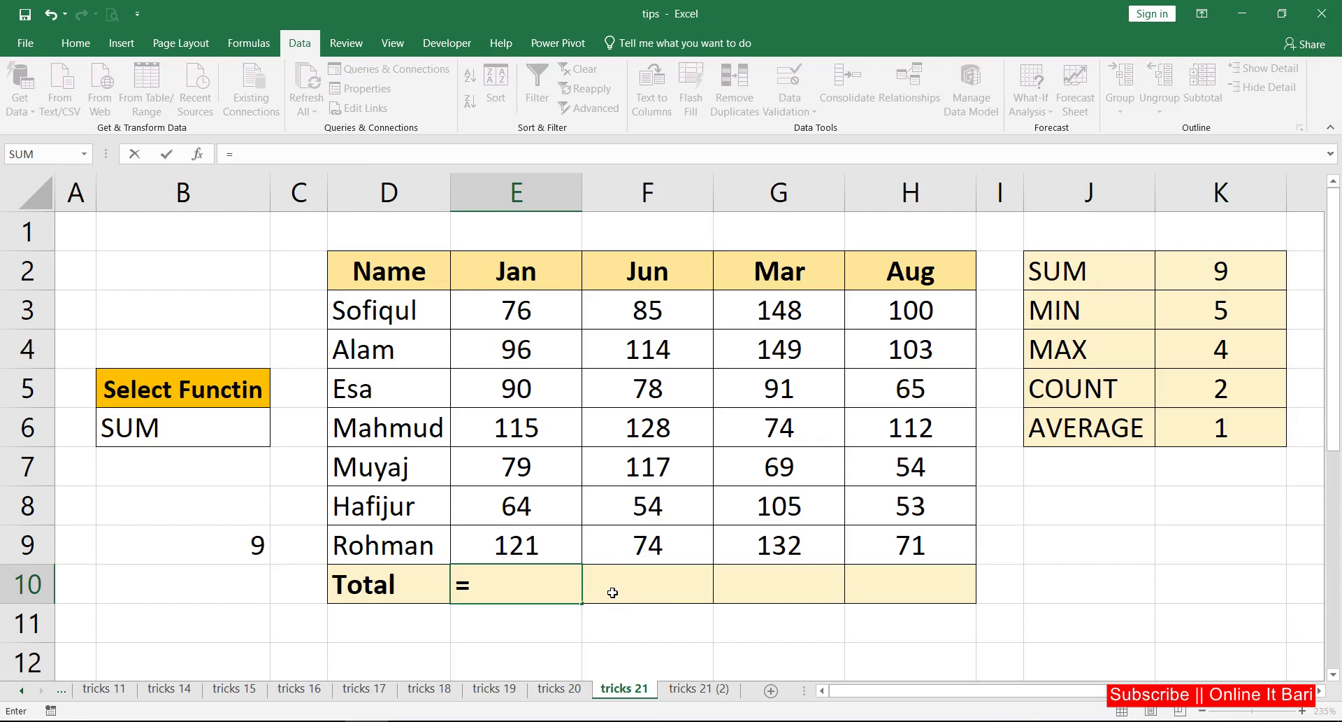
type("SU")
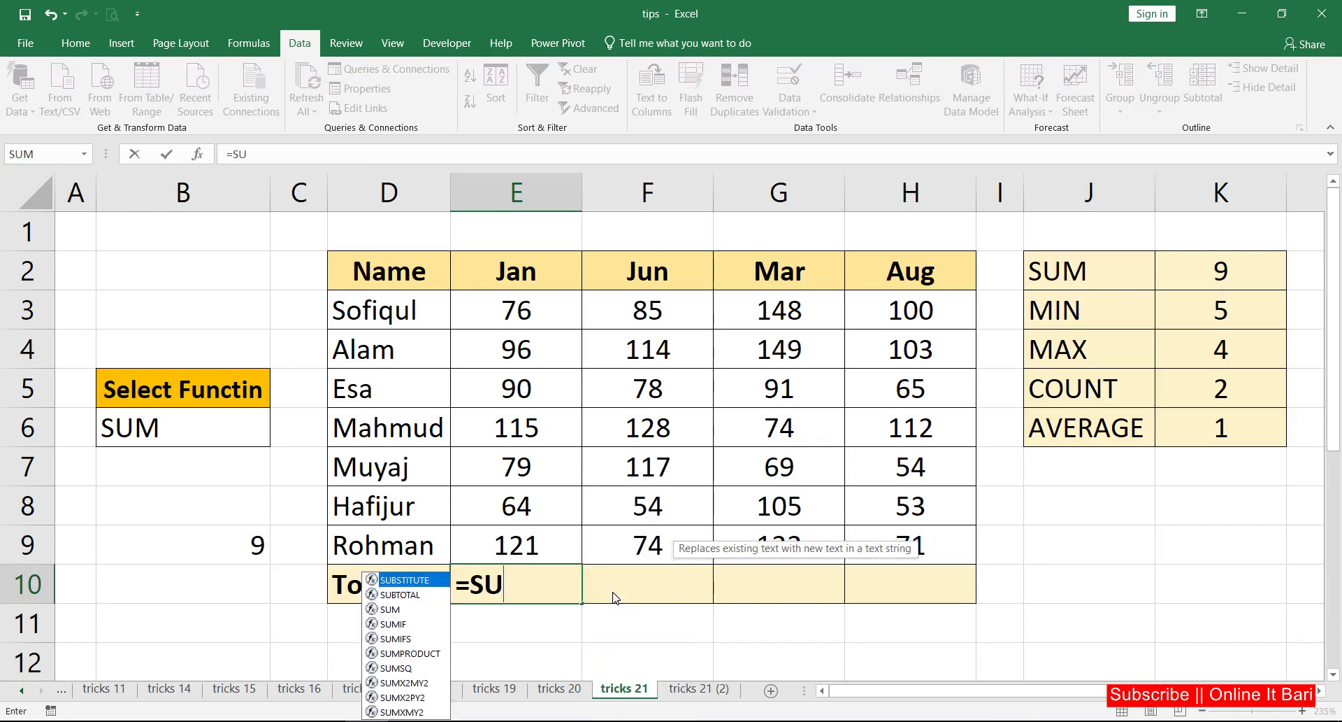
type("BT")
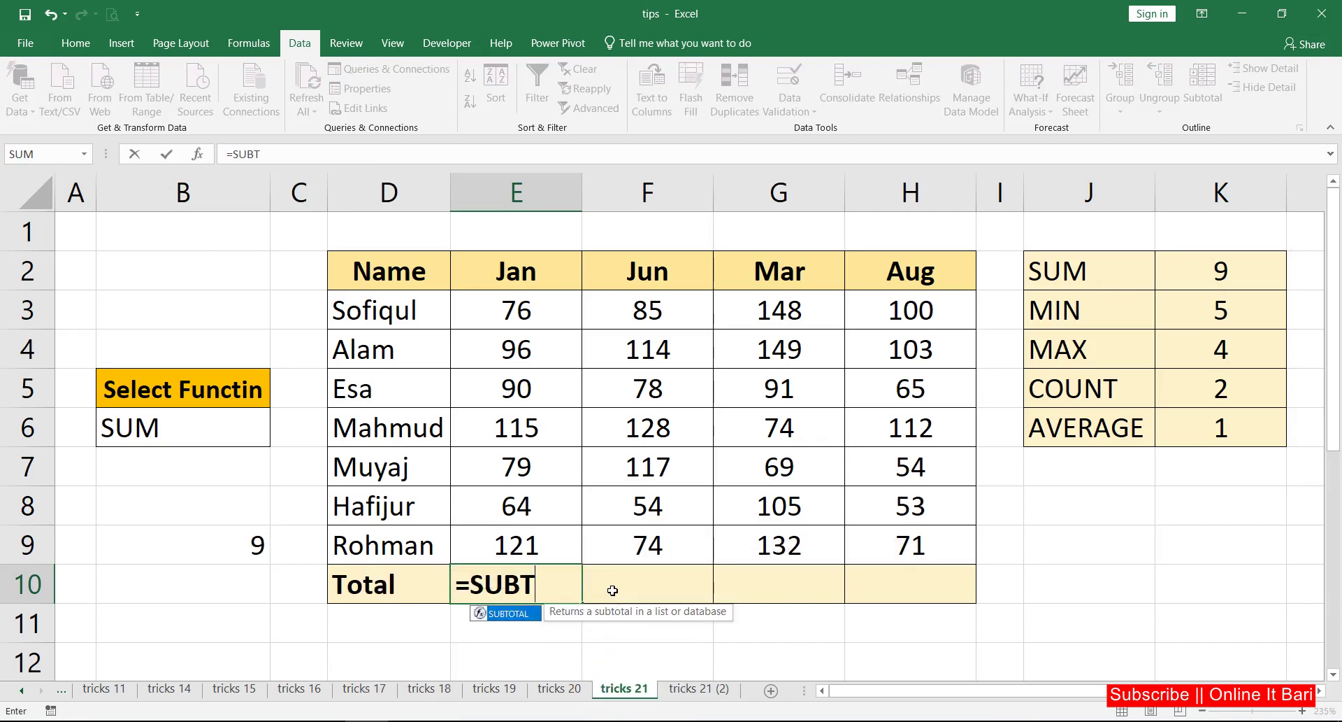
key("Tab")
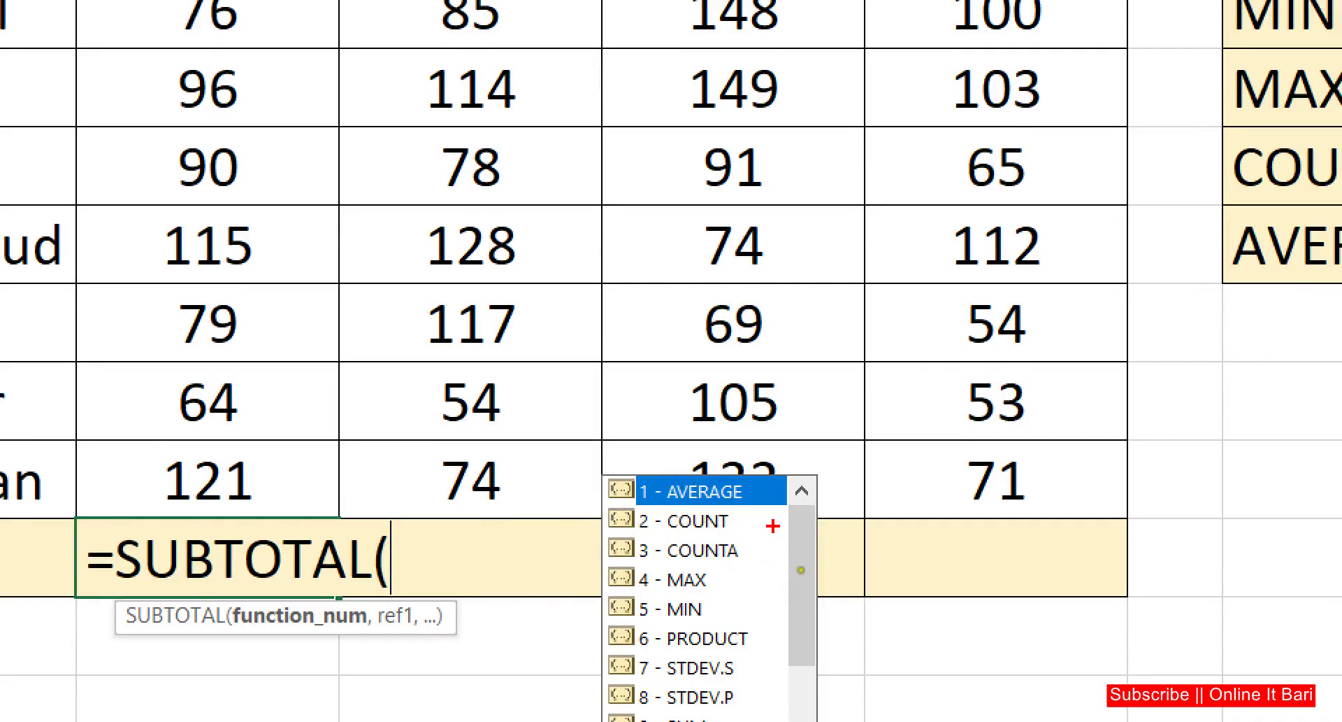
left_click_drag(636, 472, 611, 460)
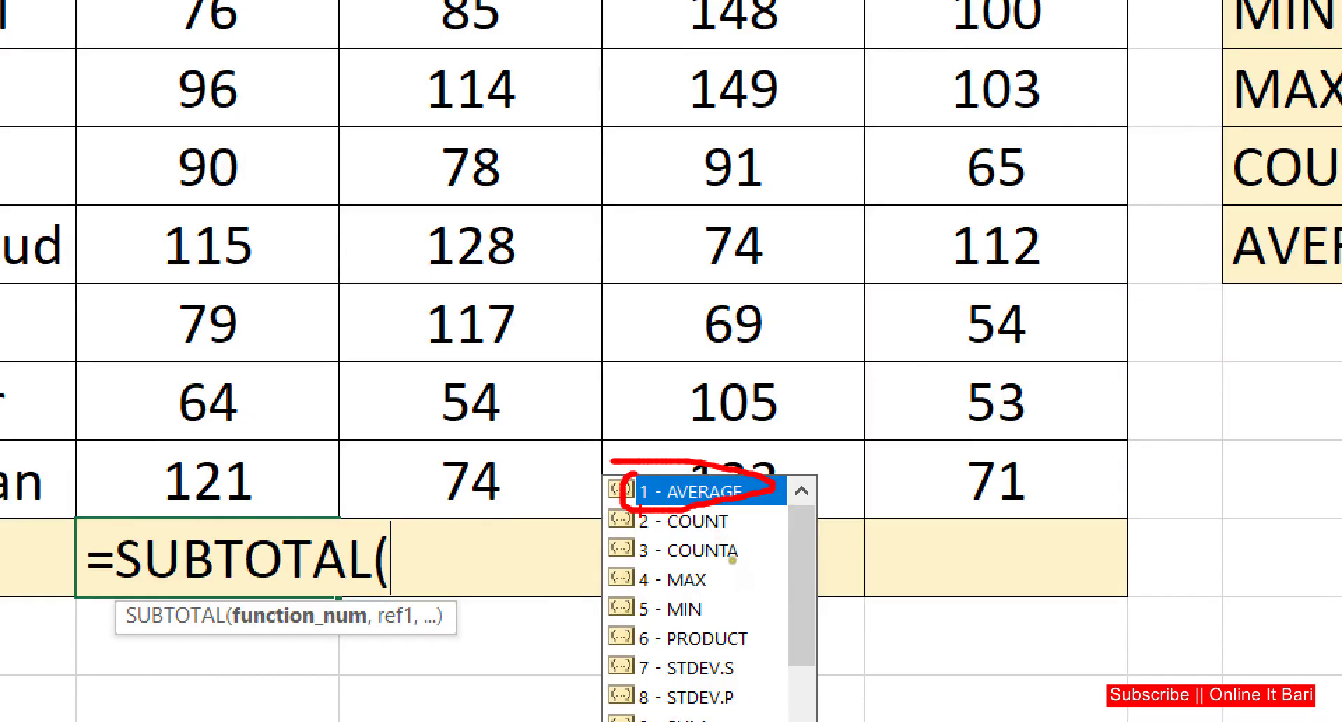
mouse_move(633, 524)
left_mouse_down()
mouse_move(625, 497)
mouse_move(659, 521)
left_mouse_up()
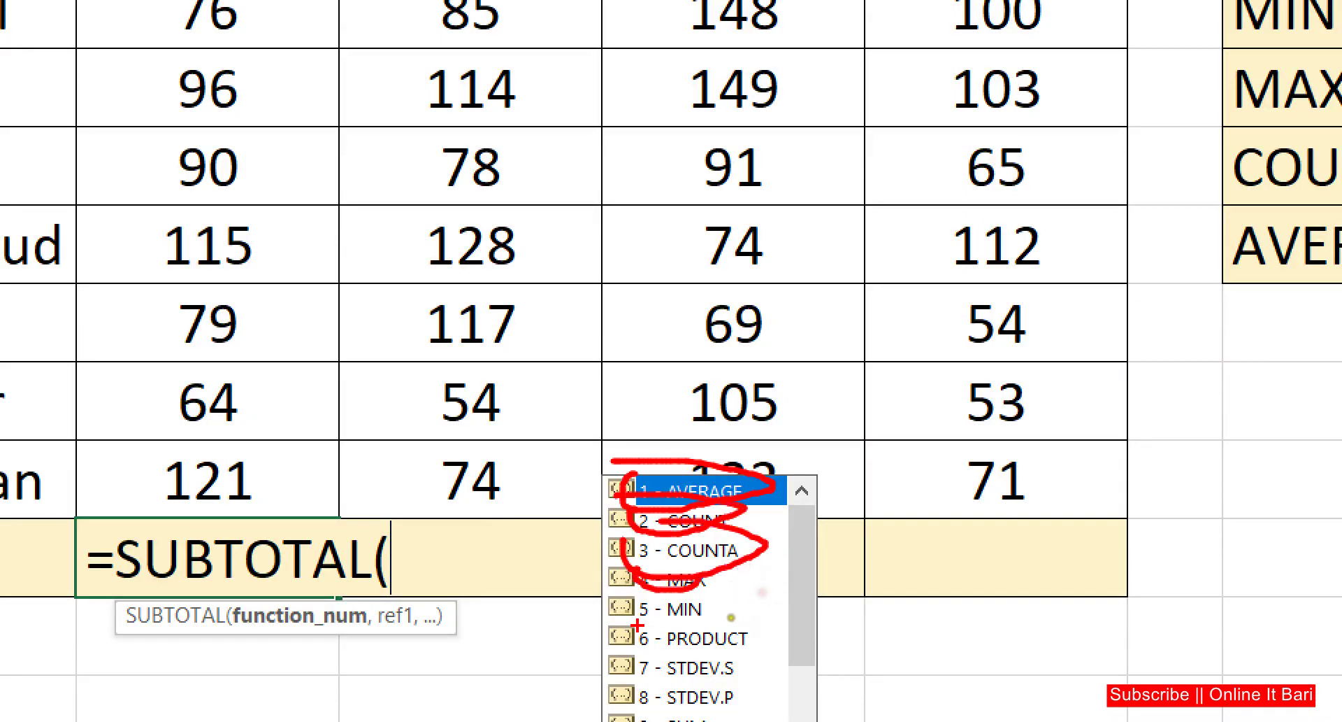
left_click_drag(638, 620, 712, 618)
left_click_drag(636, 652, 762, 639)
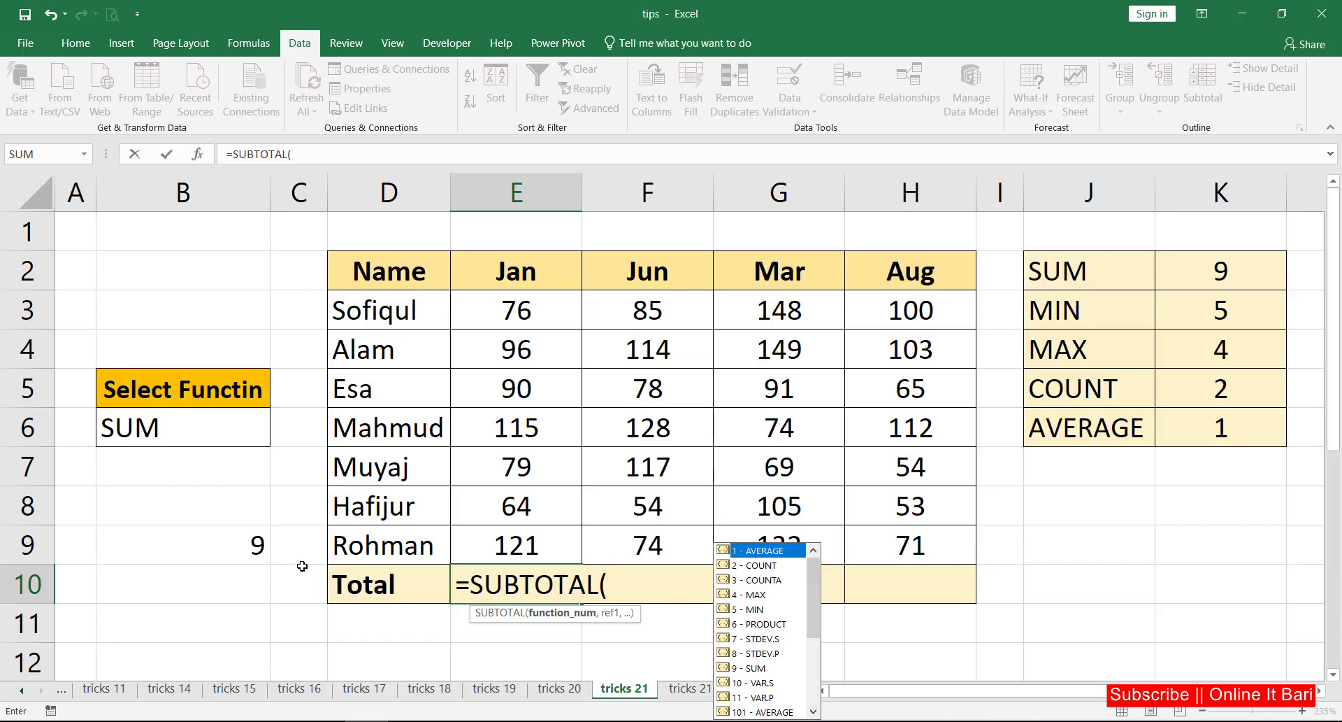
Step: Complete E10 as =SUBTOTAL($B$9,E3:E9), giving a Jan total of 641
left_click(246, 548)
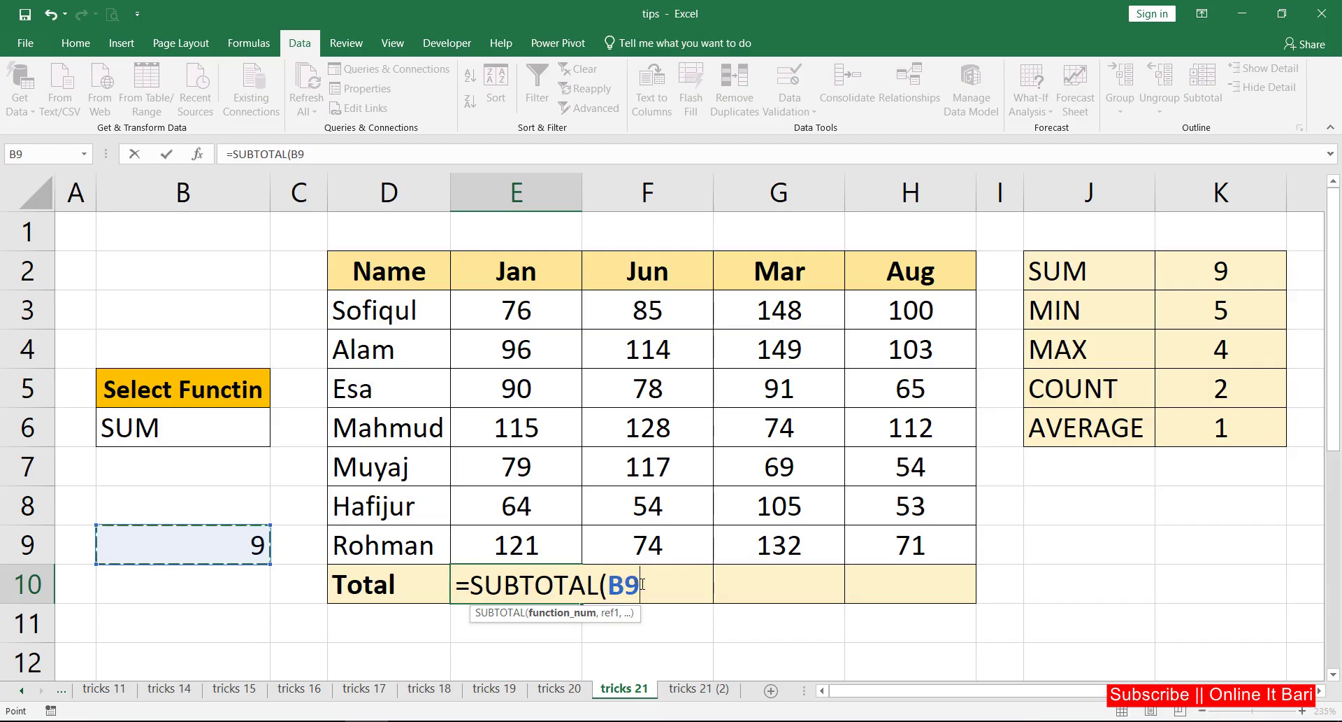
type(",")
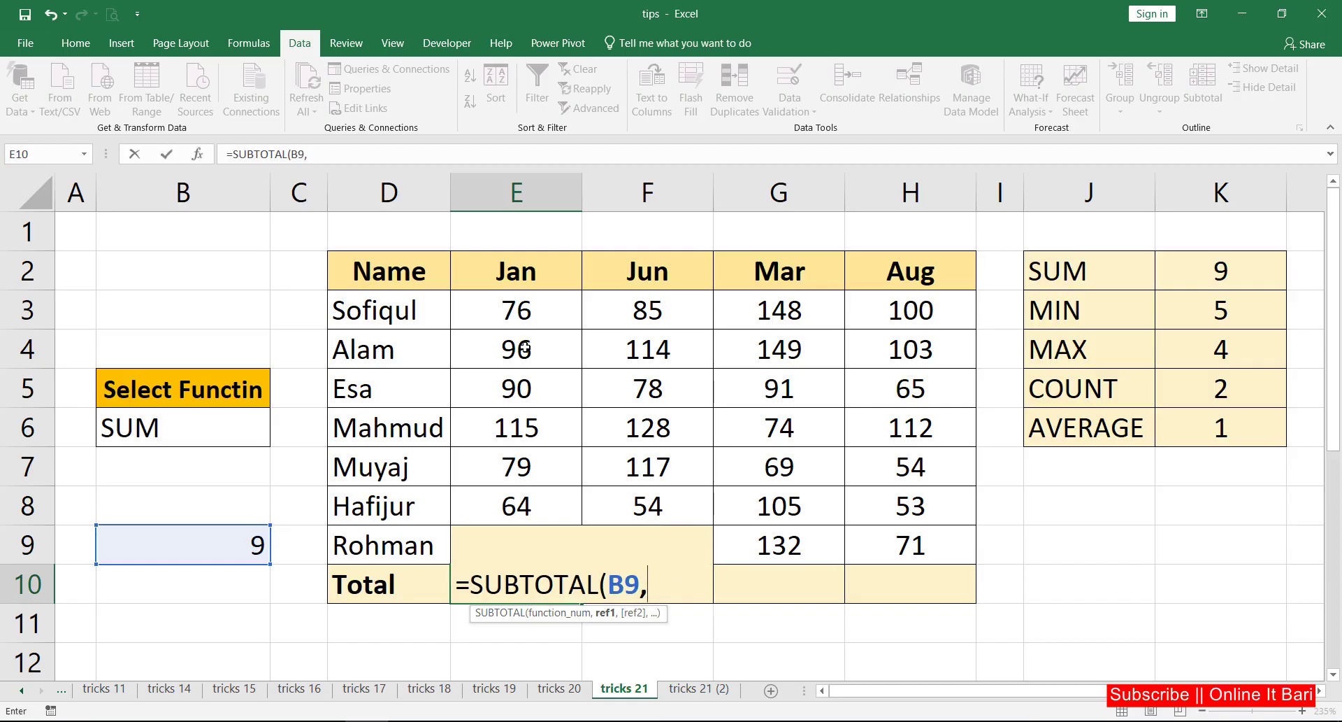
left_click_drag(521, 310, 516, 529)
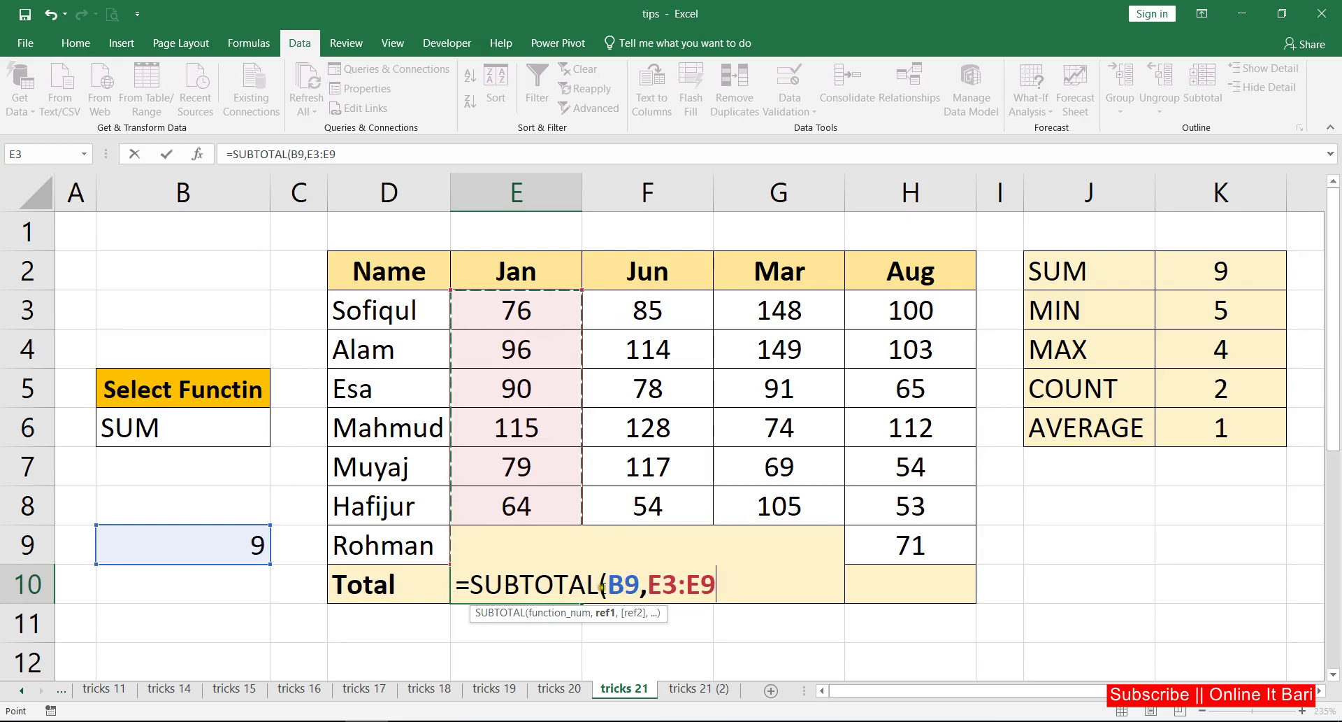
left_click(623, 583)
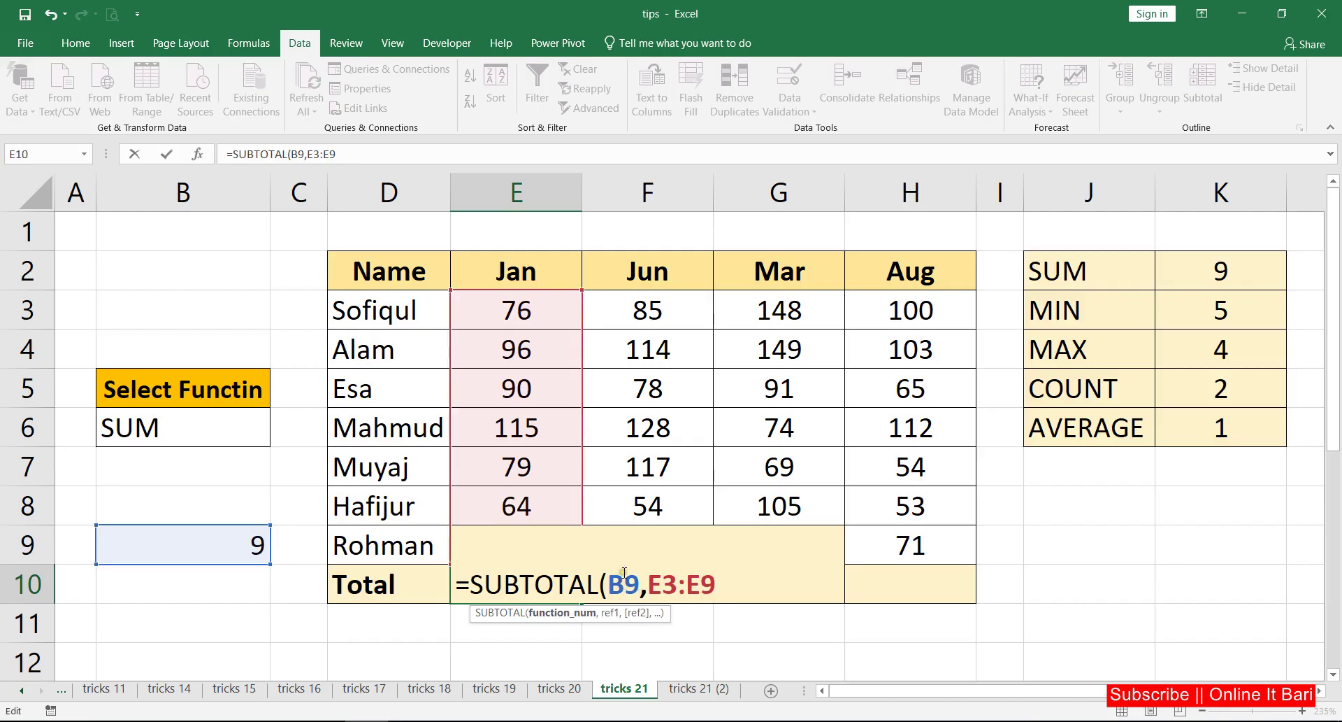
key("F4")
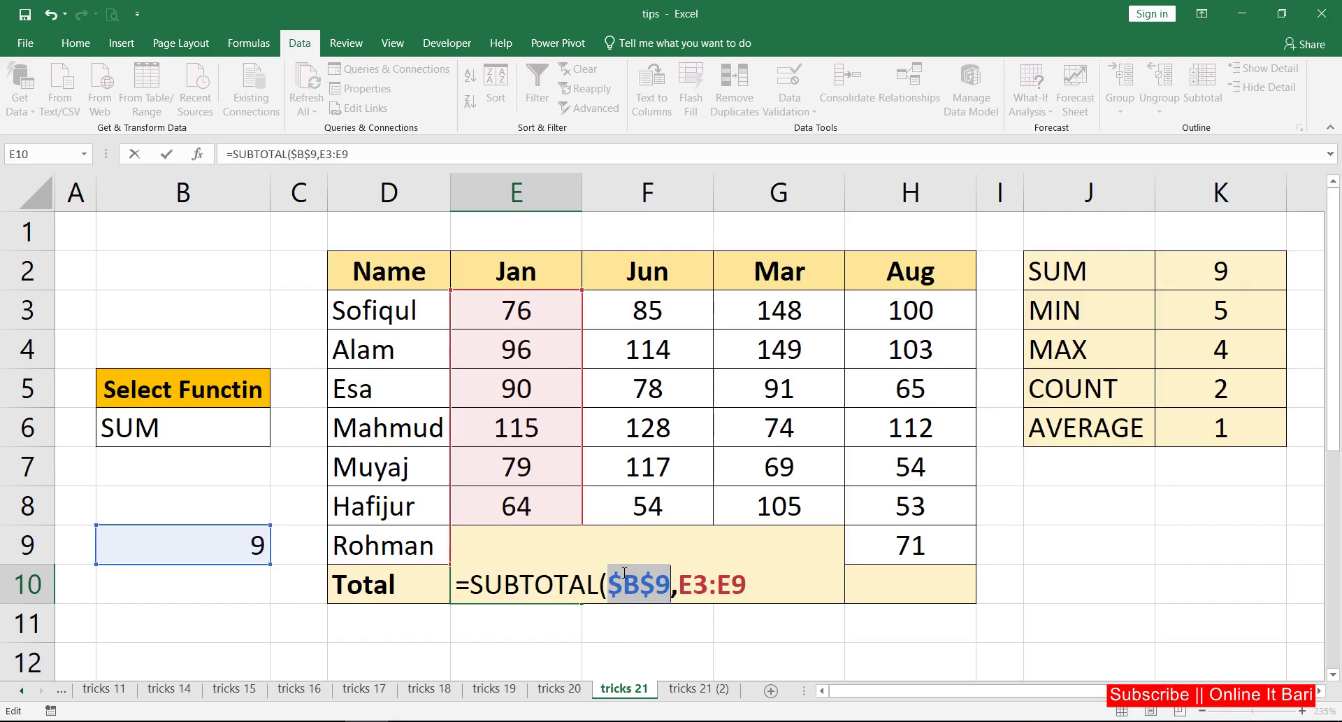
key("Return")
left_click(538, 586)
Step: Switch B6 to MIN, then COUNT, and confirm E10's Jan total shows 7
left_click(180, 425)
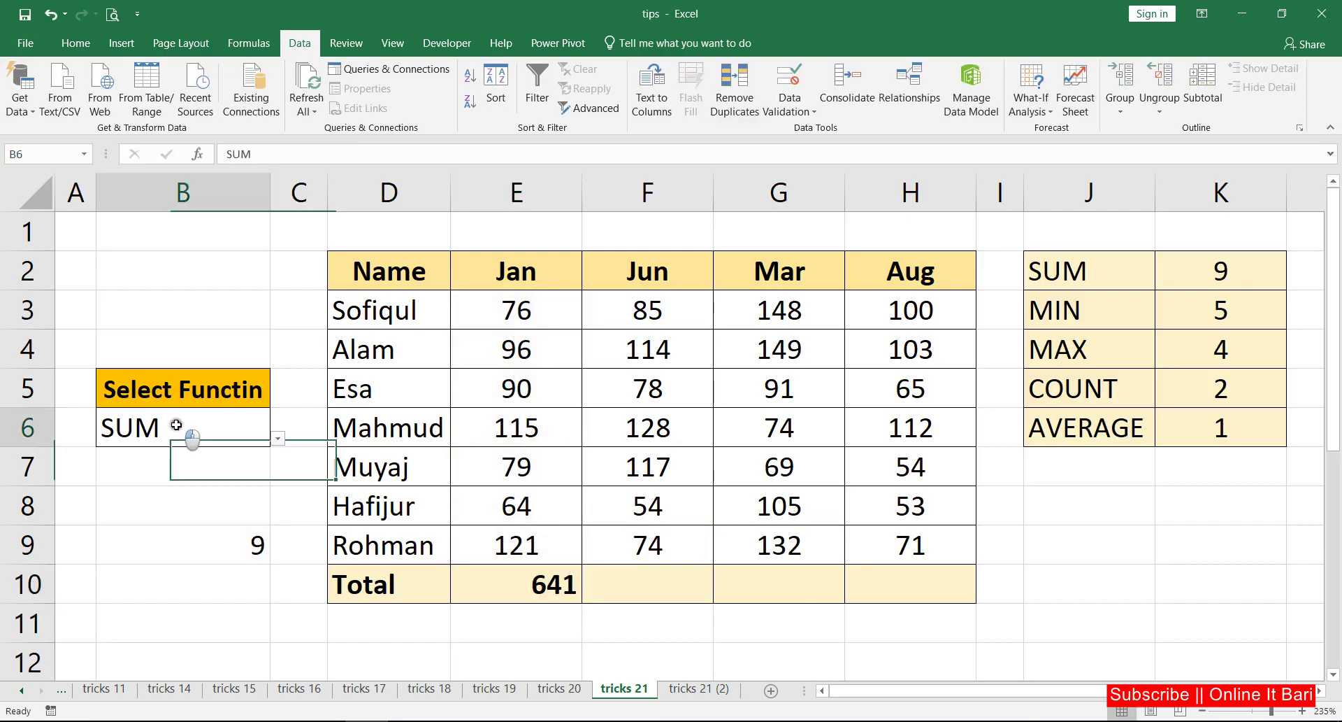
left_click(277, 439)
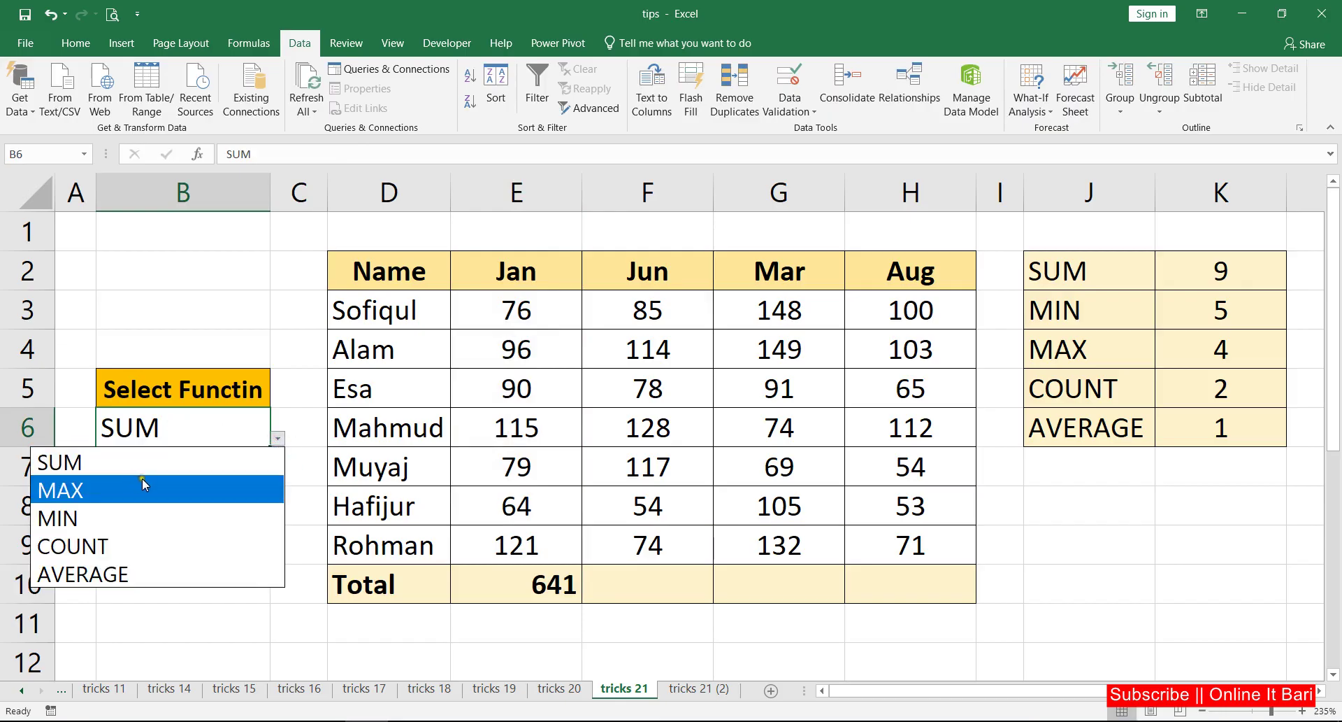
left_click(92, 515)
left_click(277, 439)
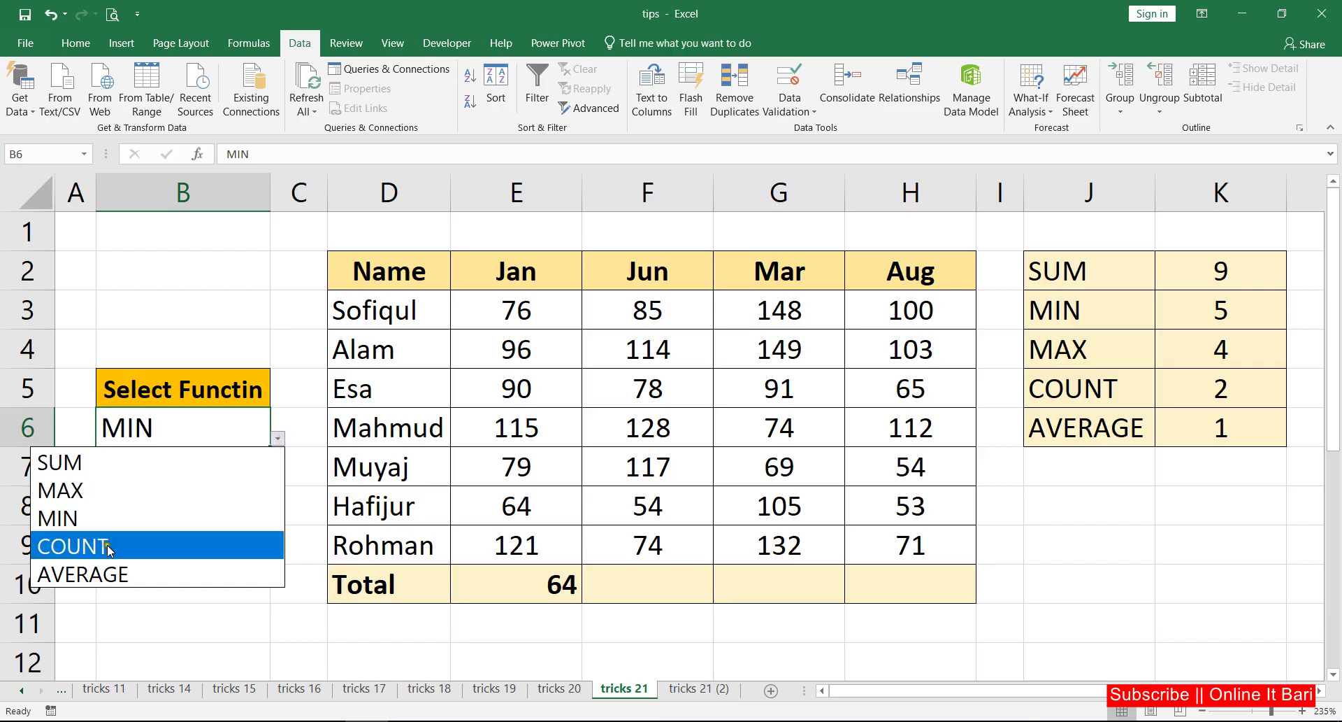
left_click(77, 546)
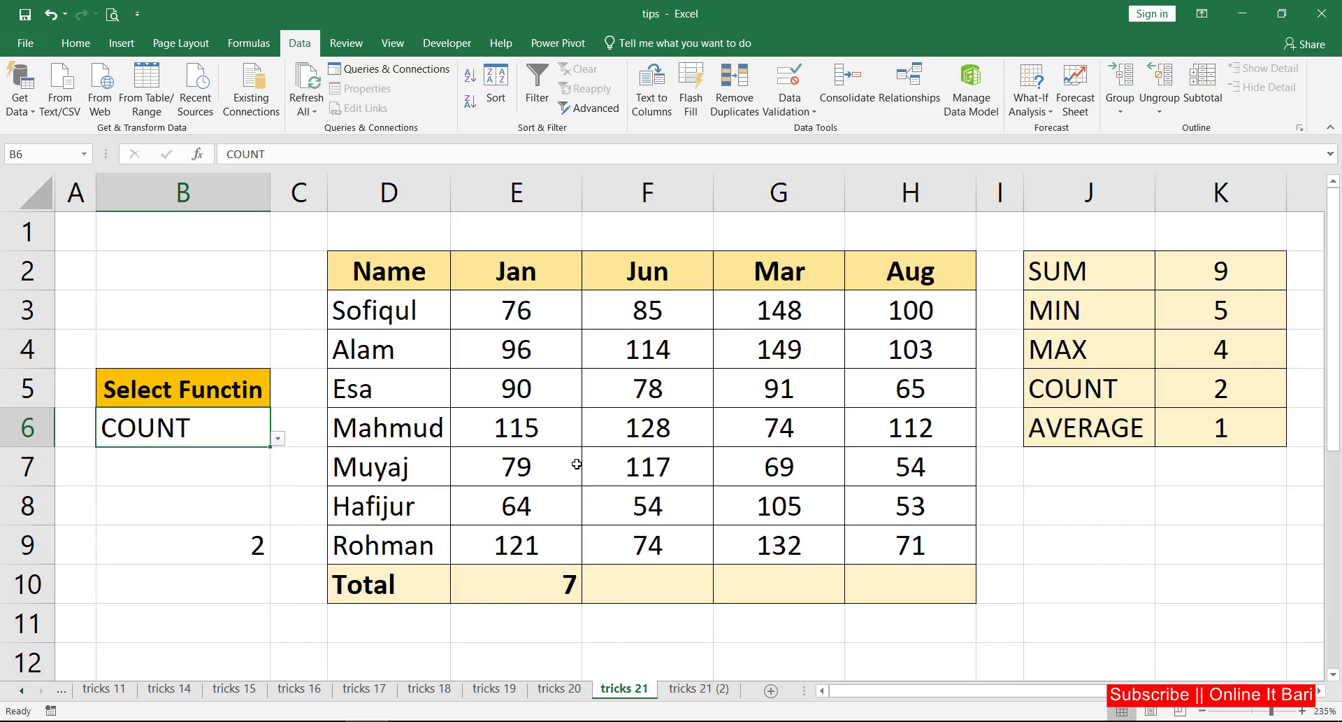
left_click_drag(542, 302, 524, 539)
left_click(533, 591)
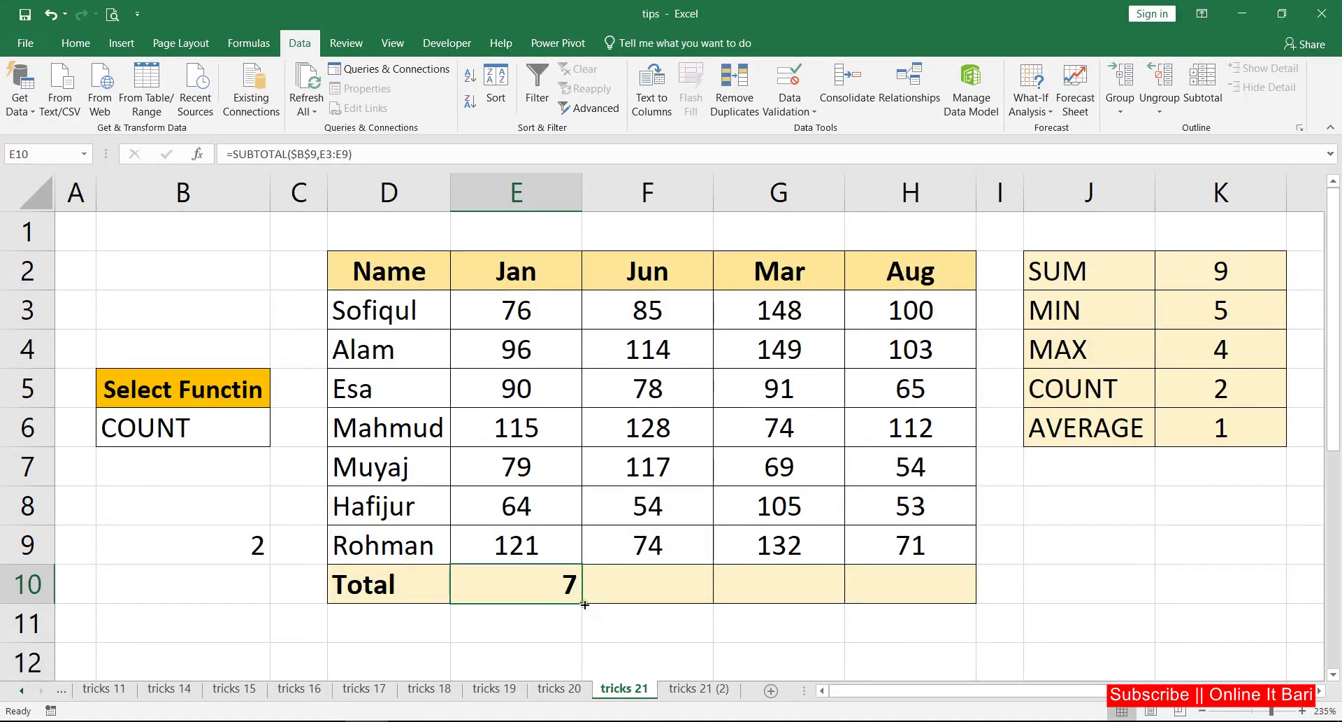
Step: Fill E10's SUBTOTAL formula to H10, then test SUM, MAX, MIN and COUNT in B6
left_click_drag(584, 604, 944, 602)
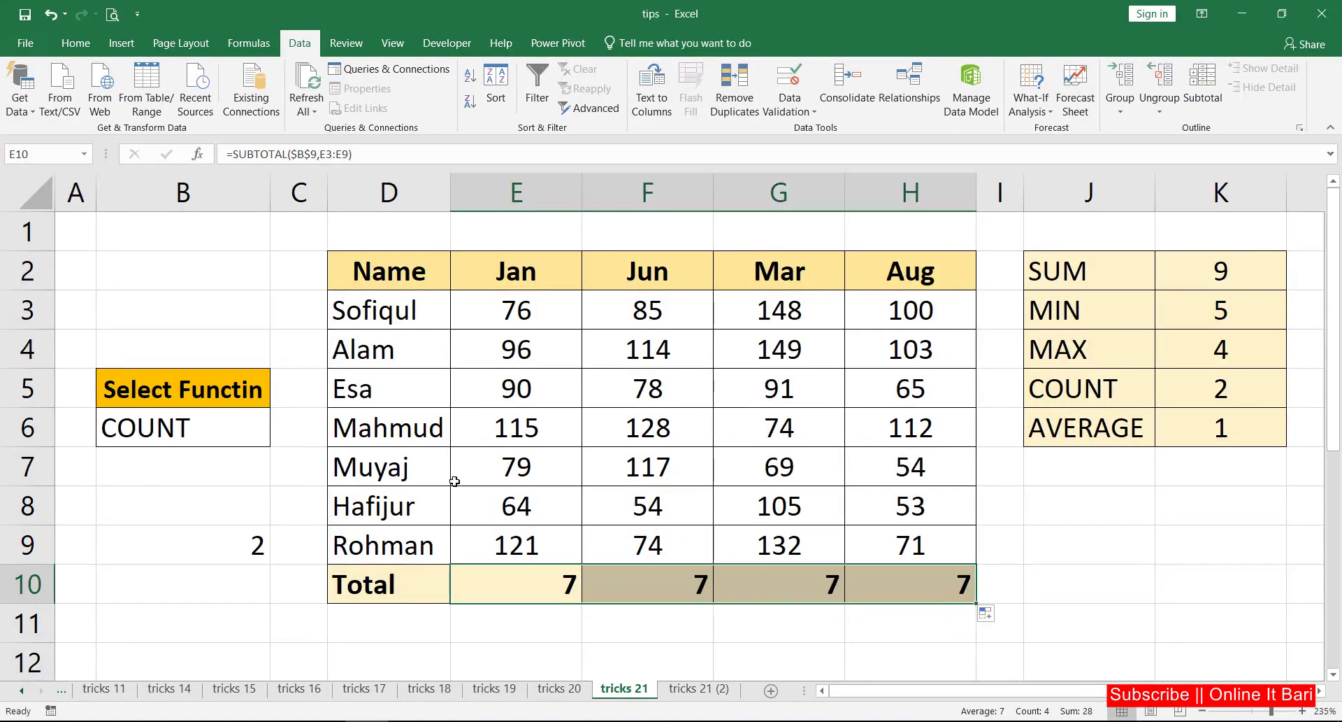
left_click(229, 426)
left_click(278, 437)
left_click(193, 463)
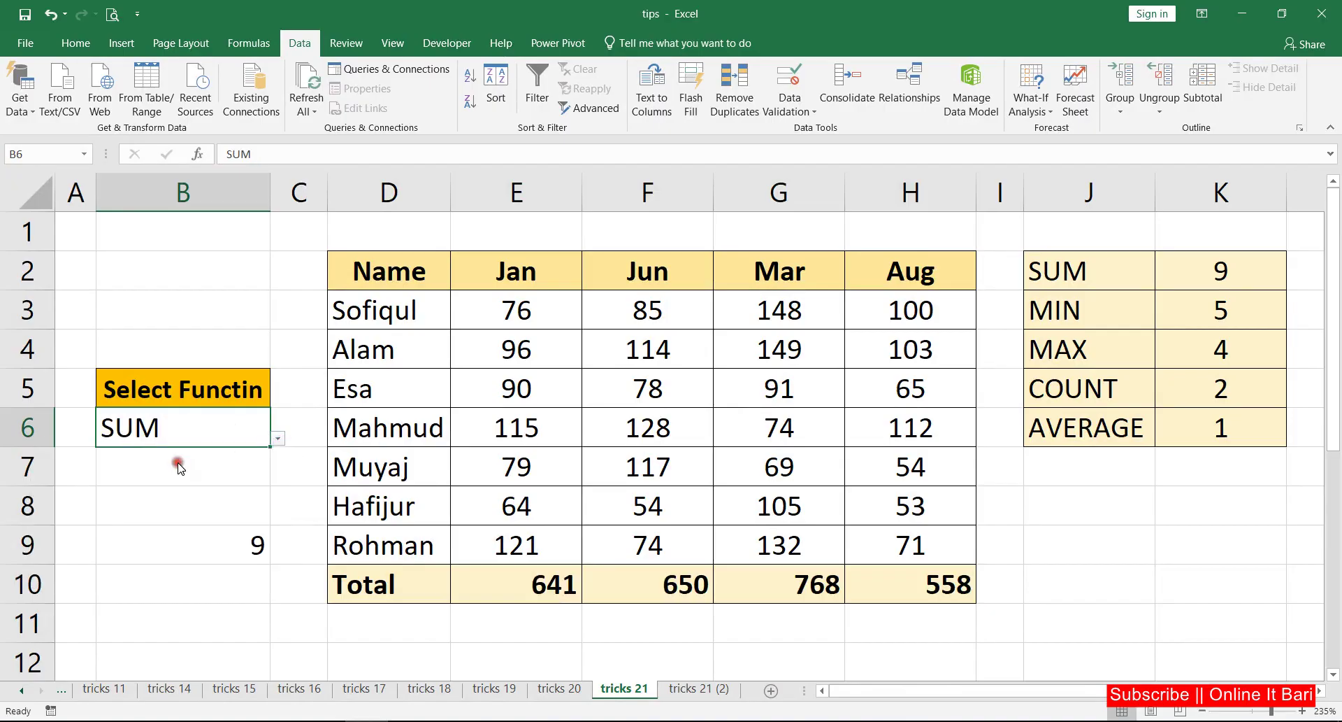
left_click(273, 439)
left_click(136, 486)
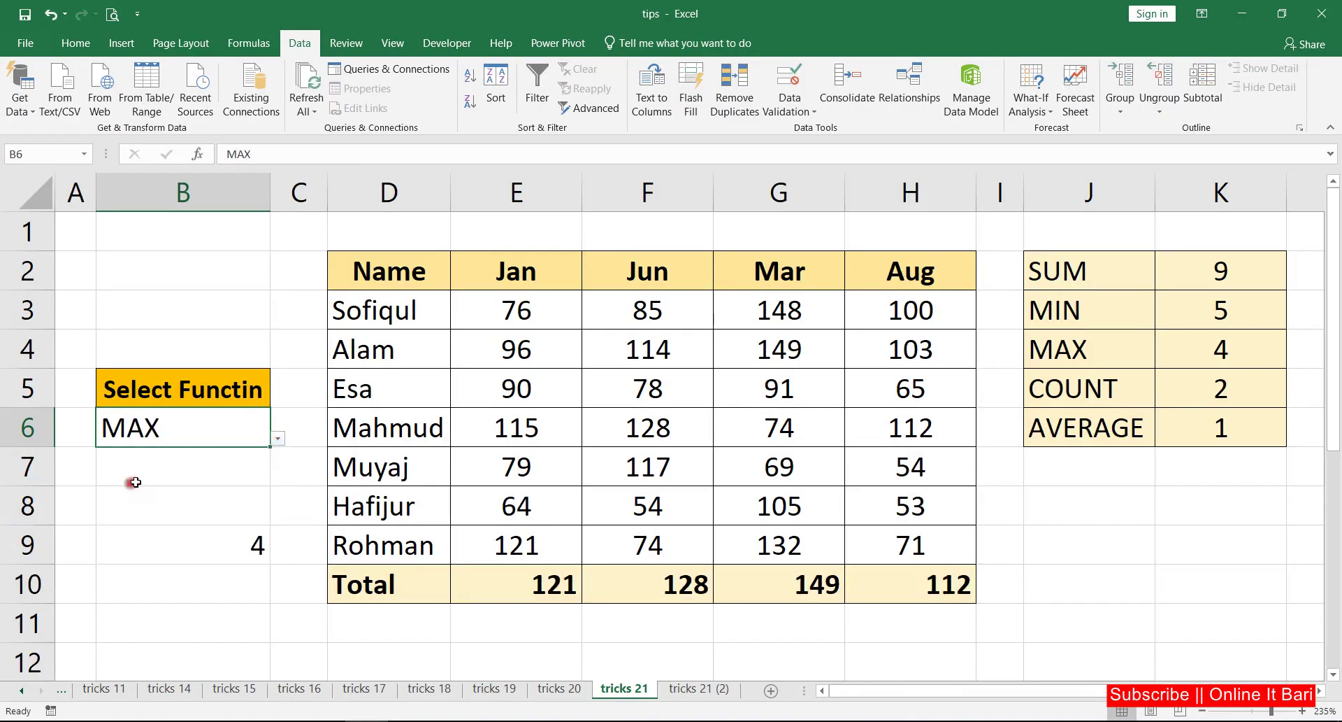
left_click(277, 439)
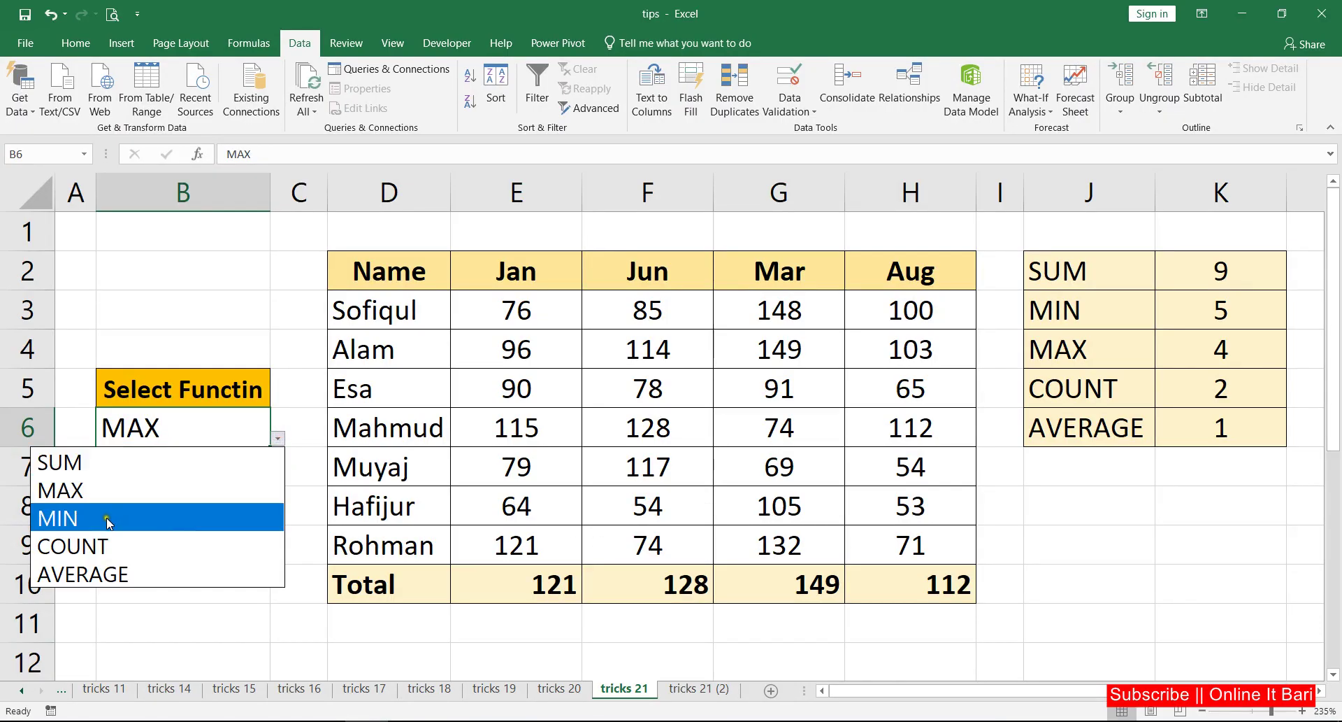
left_click(107, 518)
left_click(277, 440)
left_click(129, 544)
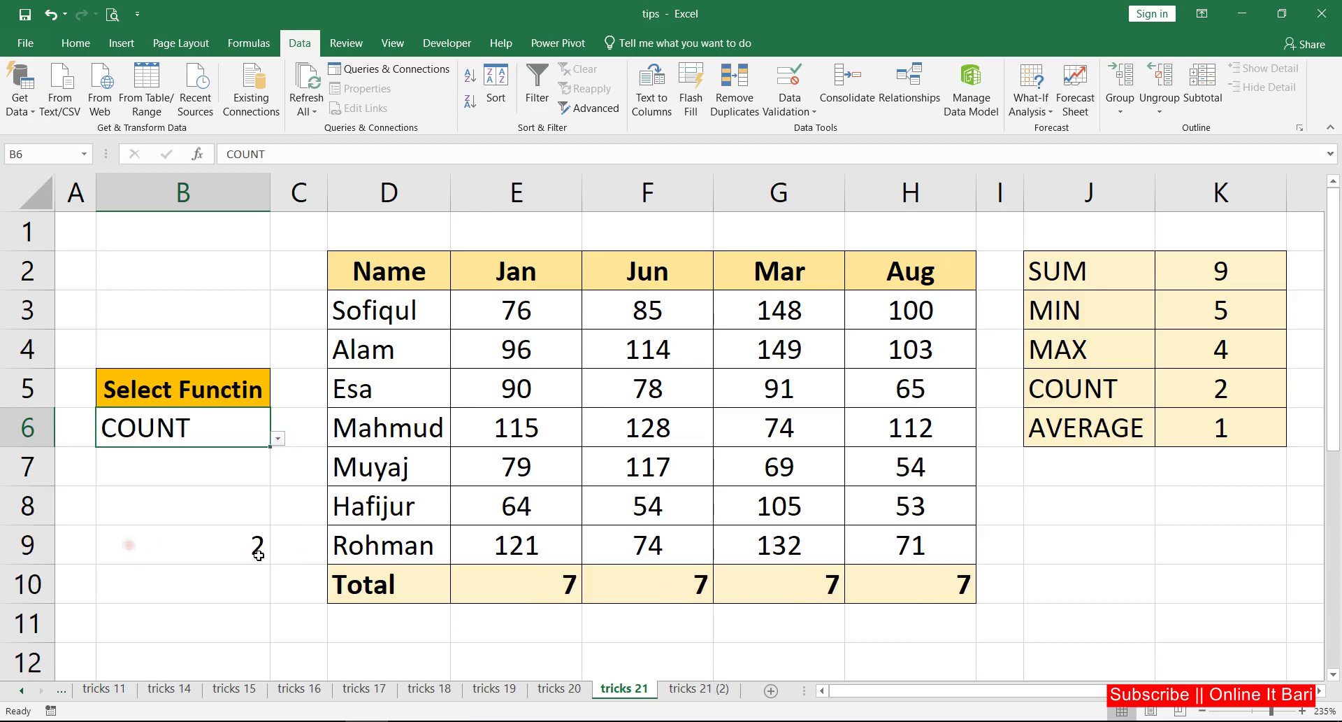
left_click(155, 487)
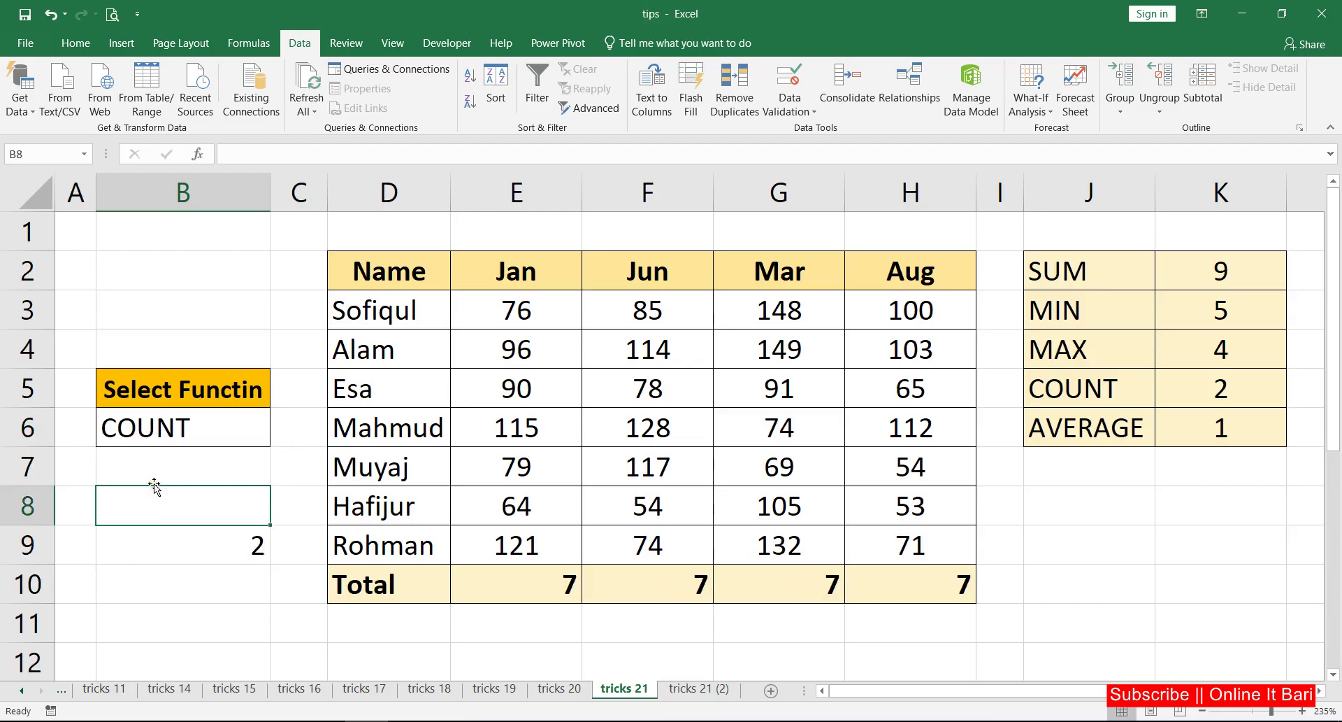